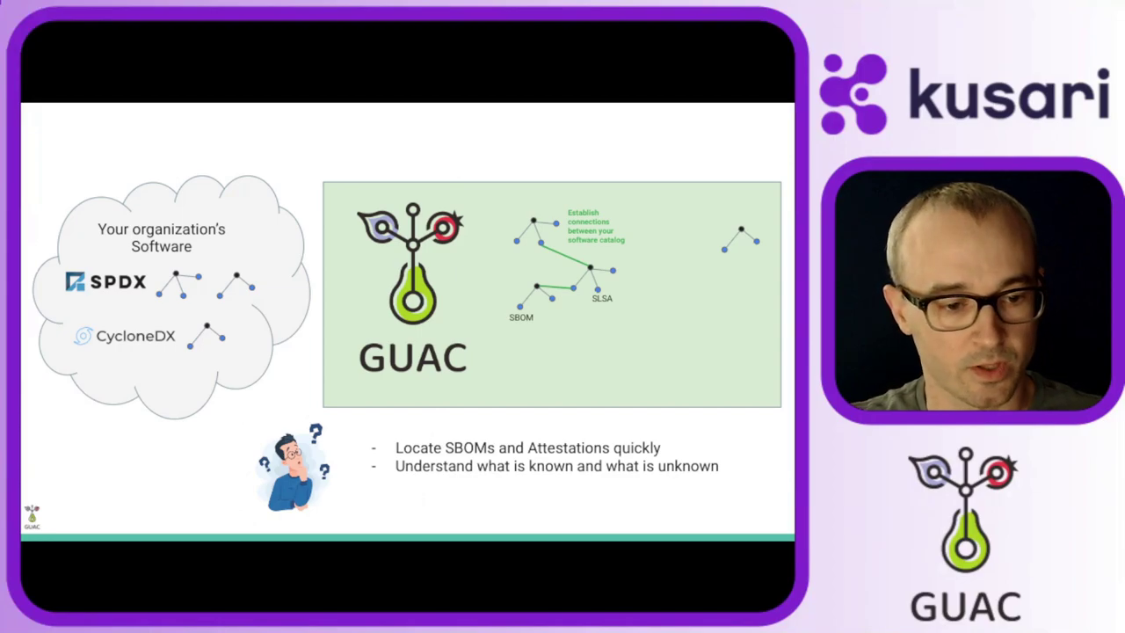
key(Right)
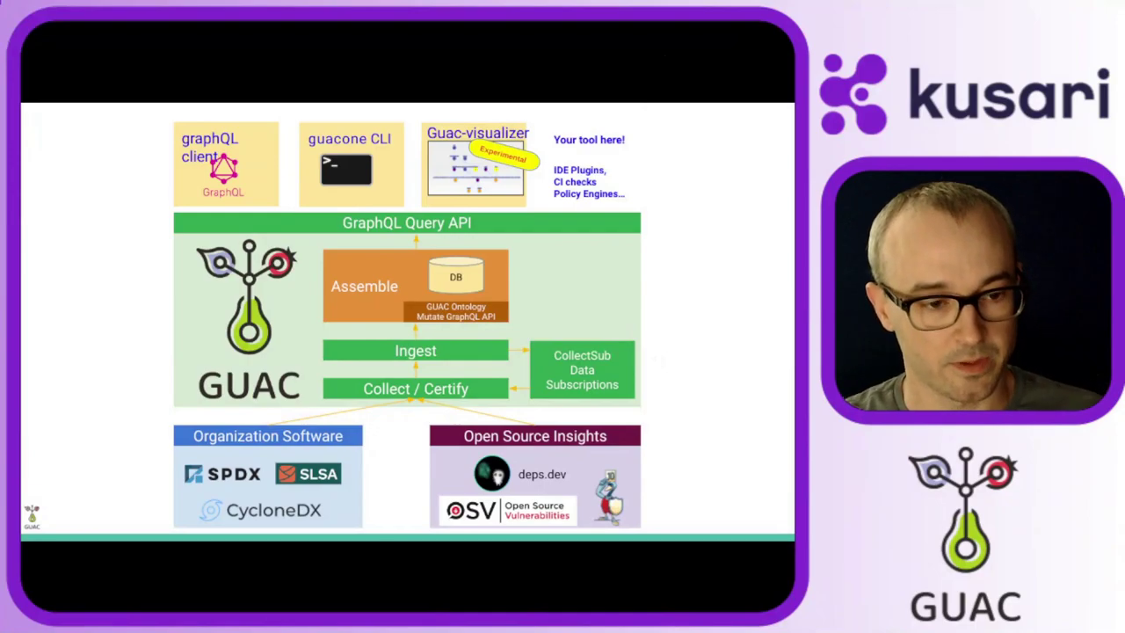
key(alt+Tab)
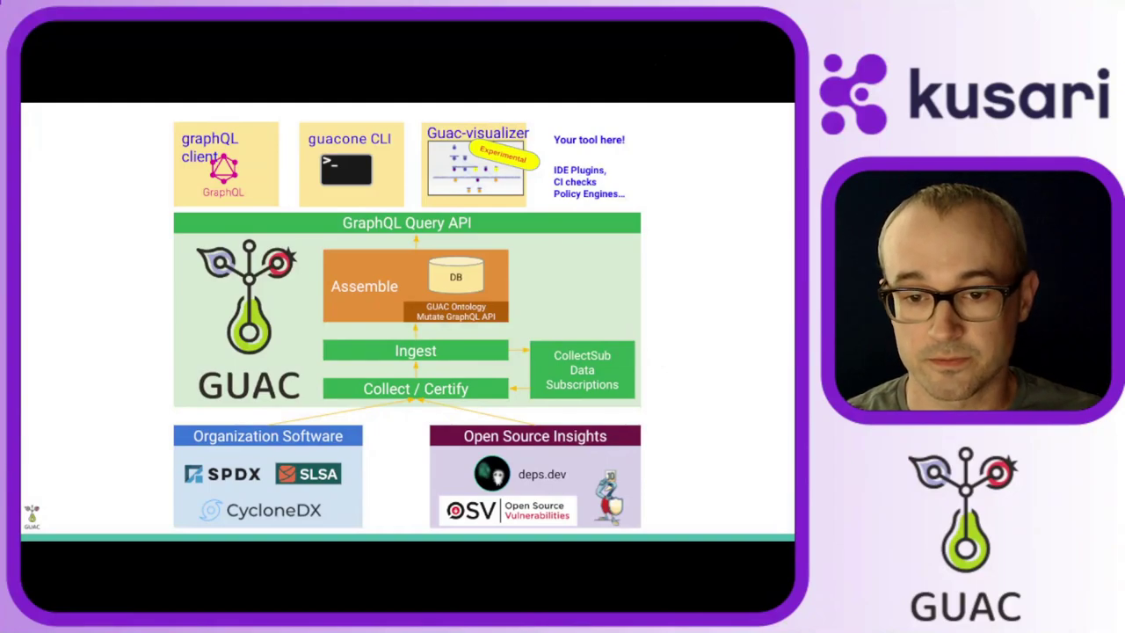
key(alt+Tab)
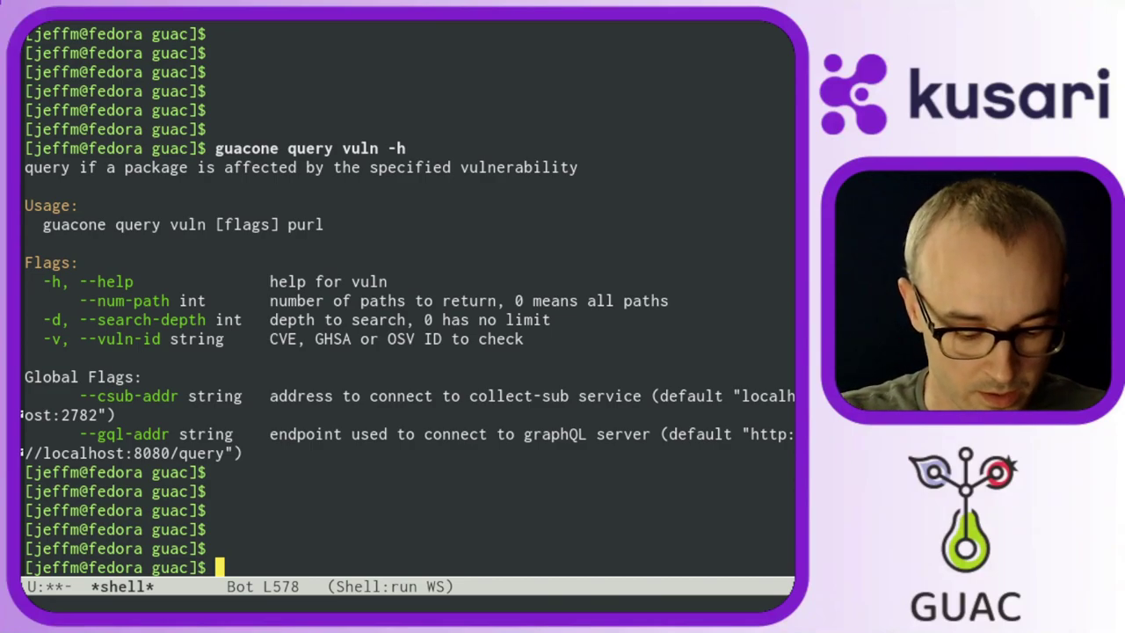
Open has_sbom.gql from the buffer list as the only window, with the HasSBOMQ10 query scrolled into full view.
key(ctrl+x)
key(ctrl+b)
key(ctrl+x)
key(o)
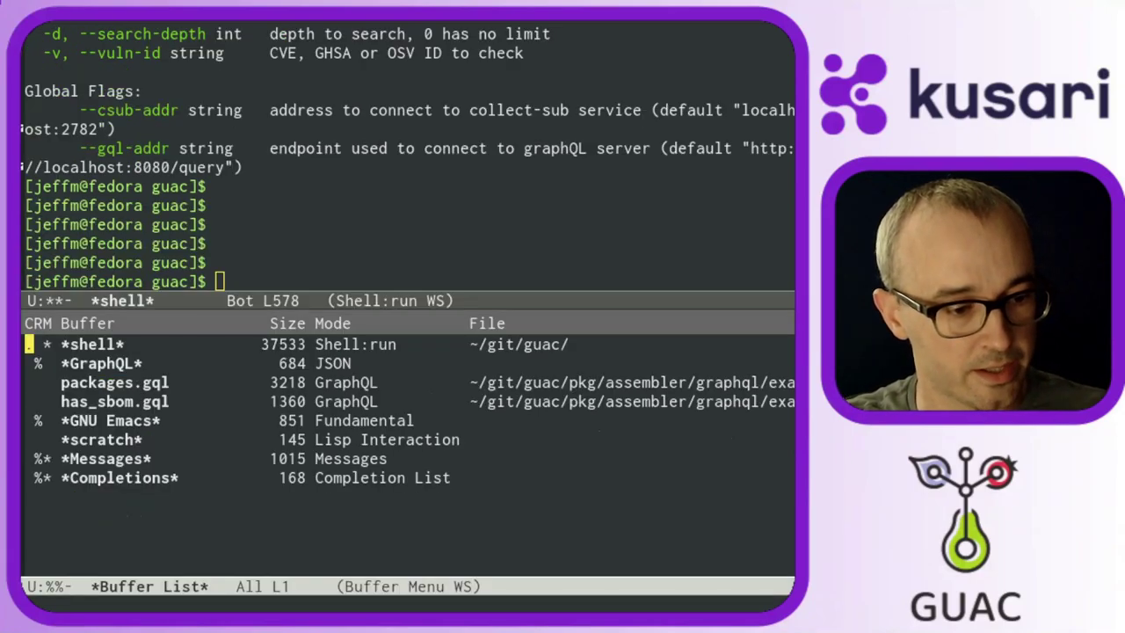
key(Down)
key(Down)
key(Down)
key(Return)
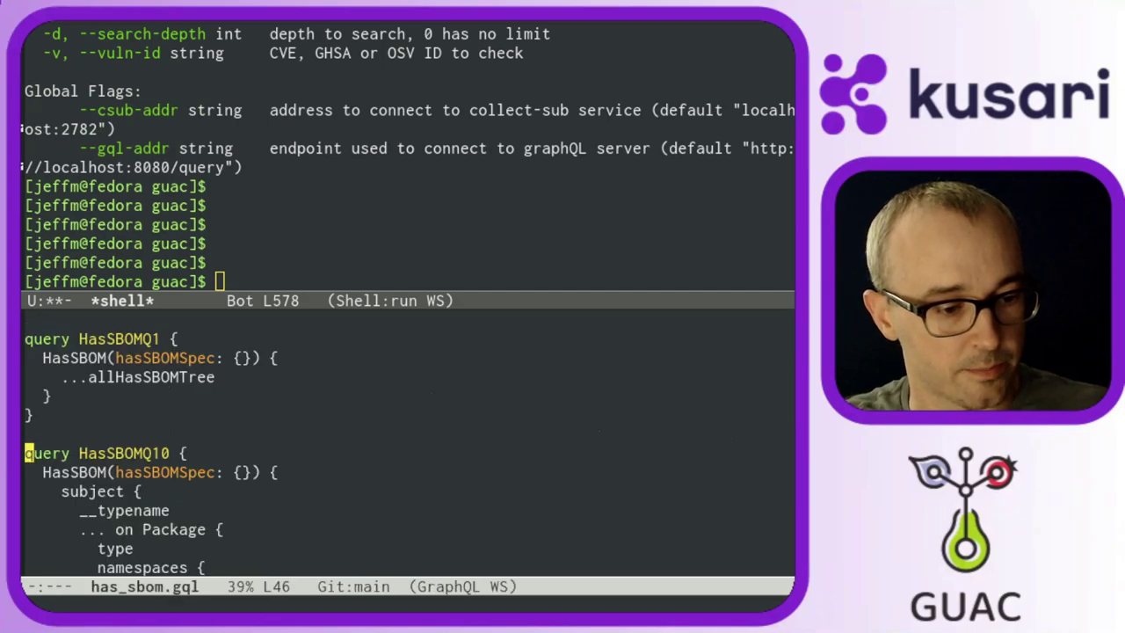
key(ctrl+x)
key(1)
key(ctrl+l)
key(ctrl+l)
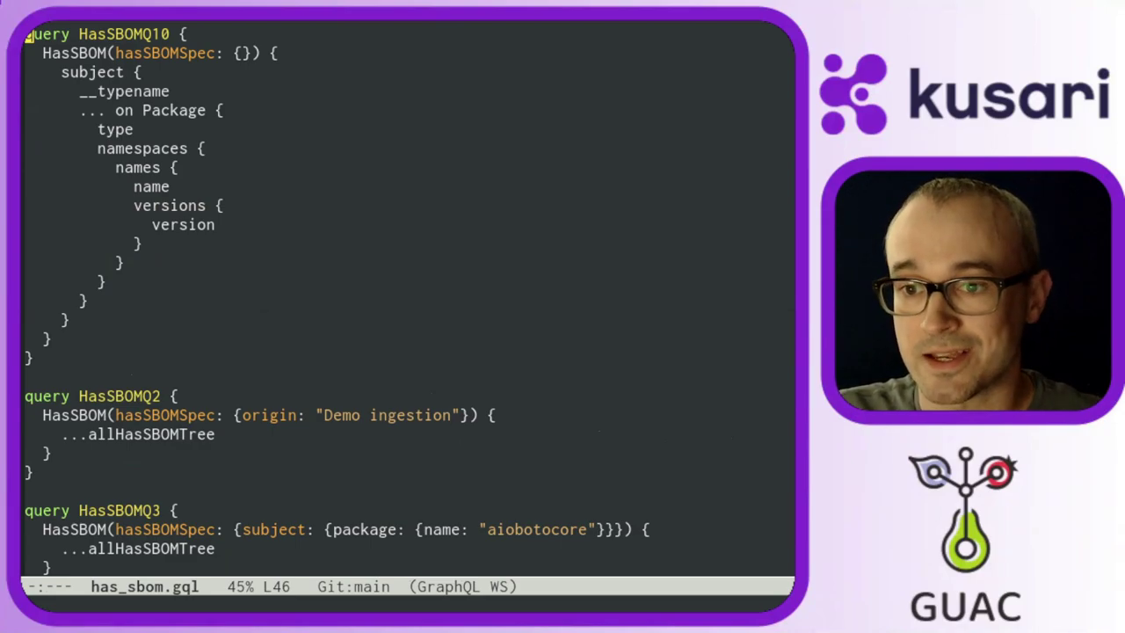
Execute the HasSBOMQ10 query against the local GraphQL server.
key(Down)
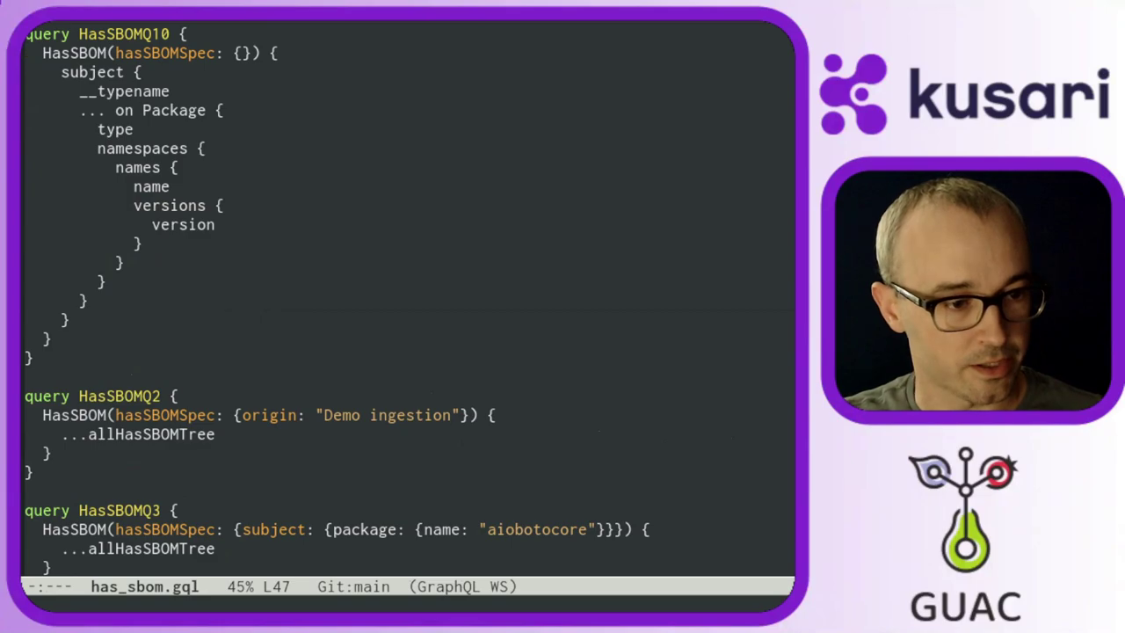
key(Right)
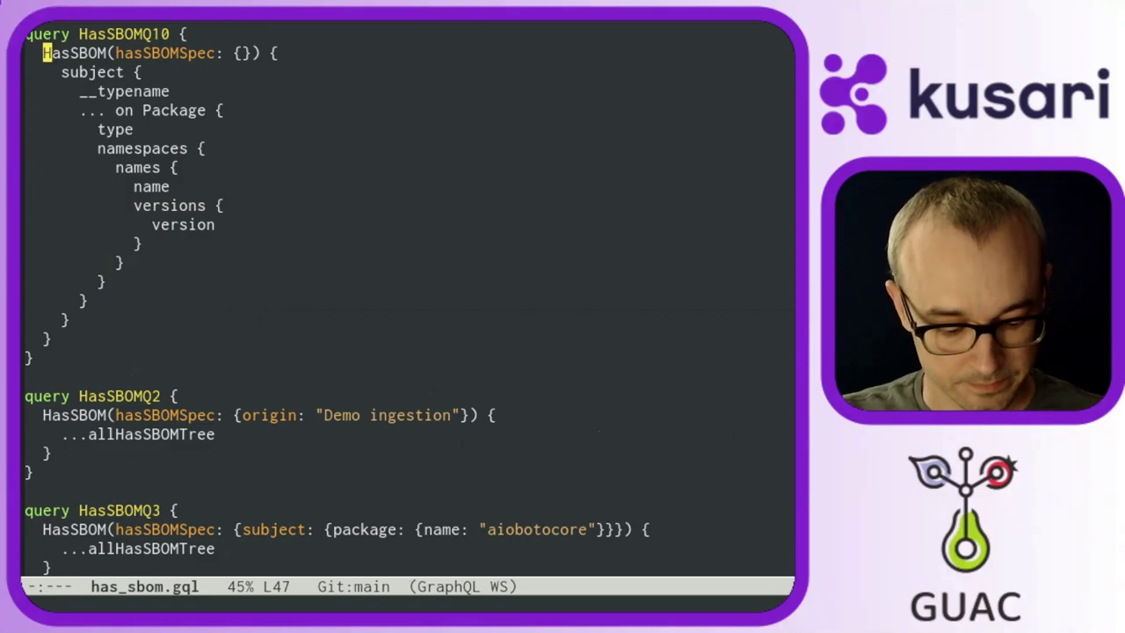
key(ctrl+c)
key(ctrl+c)
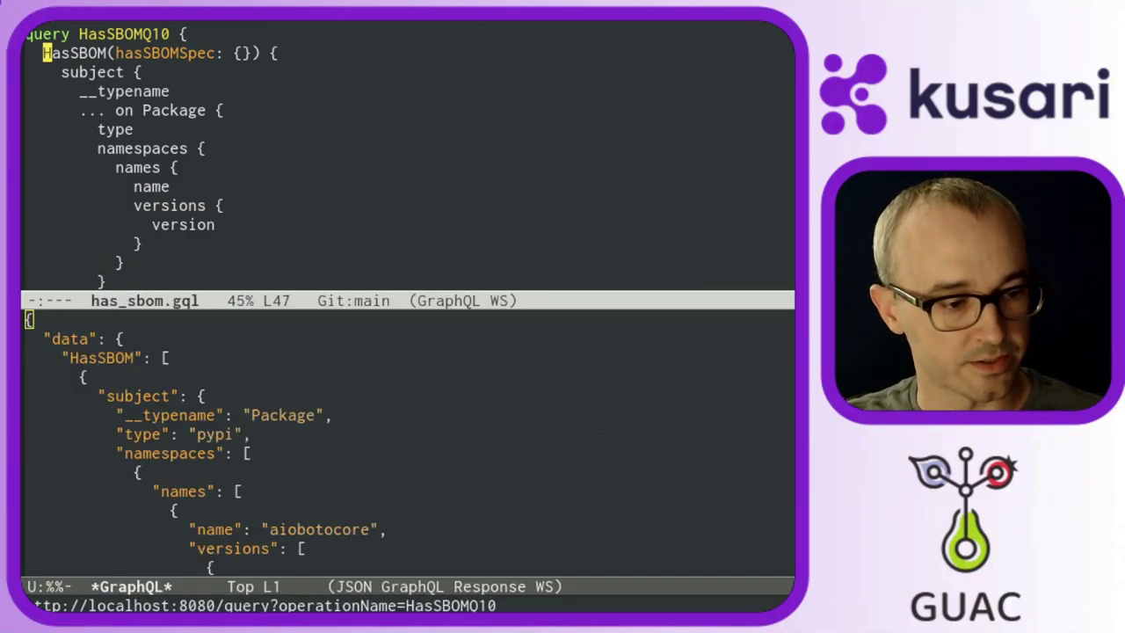
Expand the GraphQL response to the whole frame and examine the package names and versions listed in it.
key(ctrl+x)
key(o)
key(ctrl+x)
key(1)
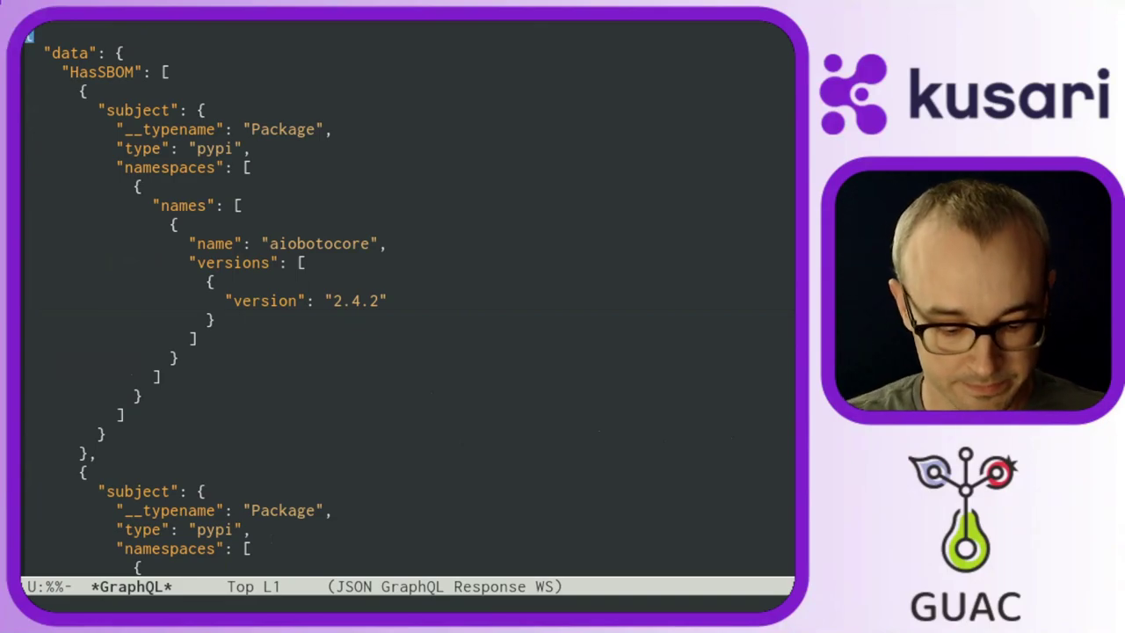
key(ctrl+v)
key(ctrl+v)
key(ctrl+v)
key(ctrl+v)
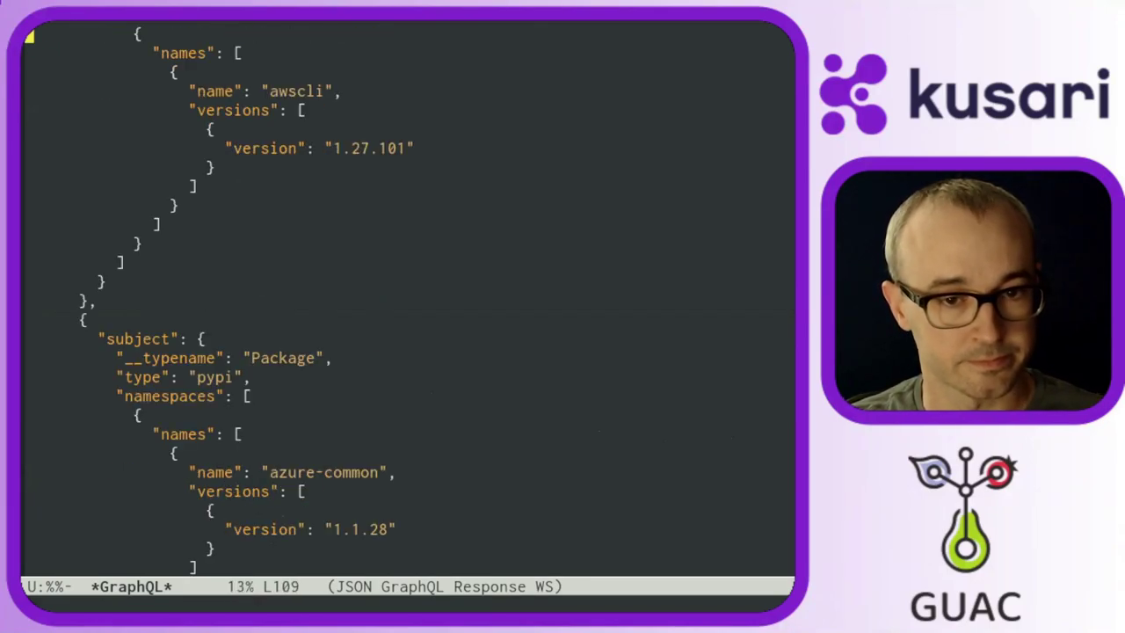
key(ctrl+v)
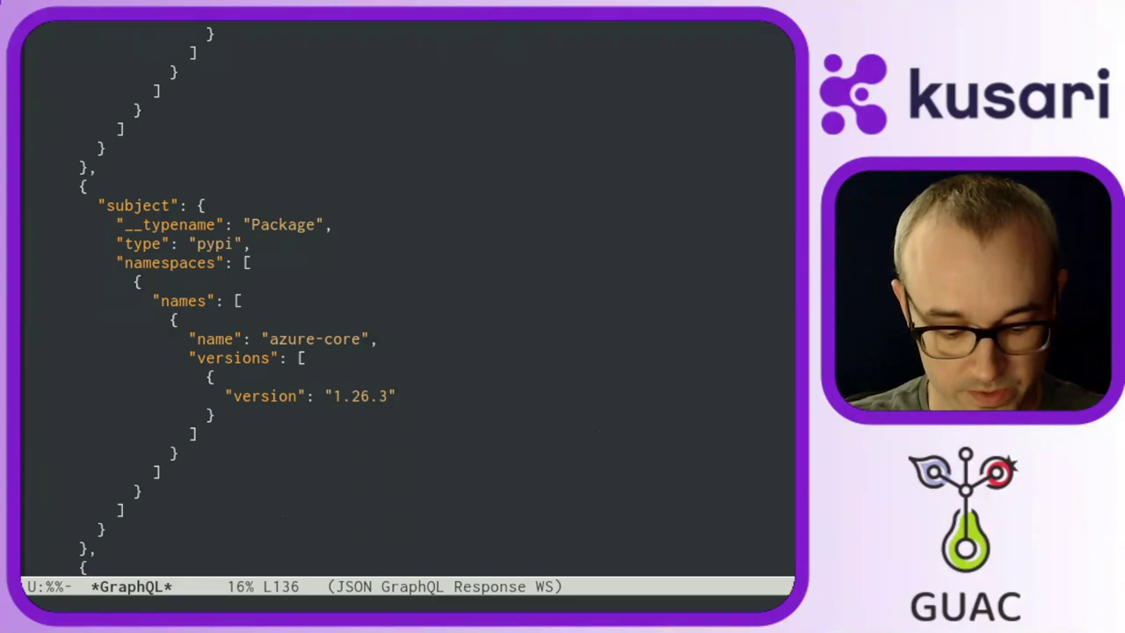
Leave the GraphQL response and switch to the *shell* buffer.
key(ctrl+x)
key(b)
key(Return)
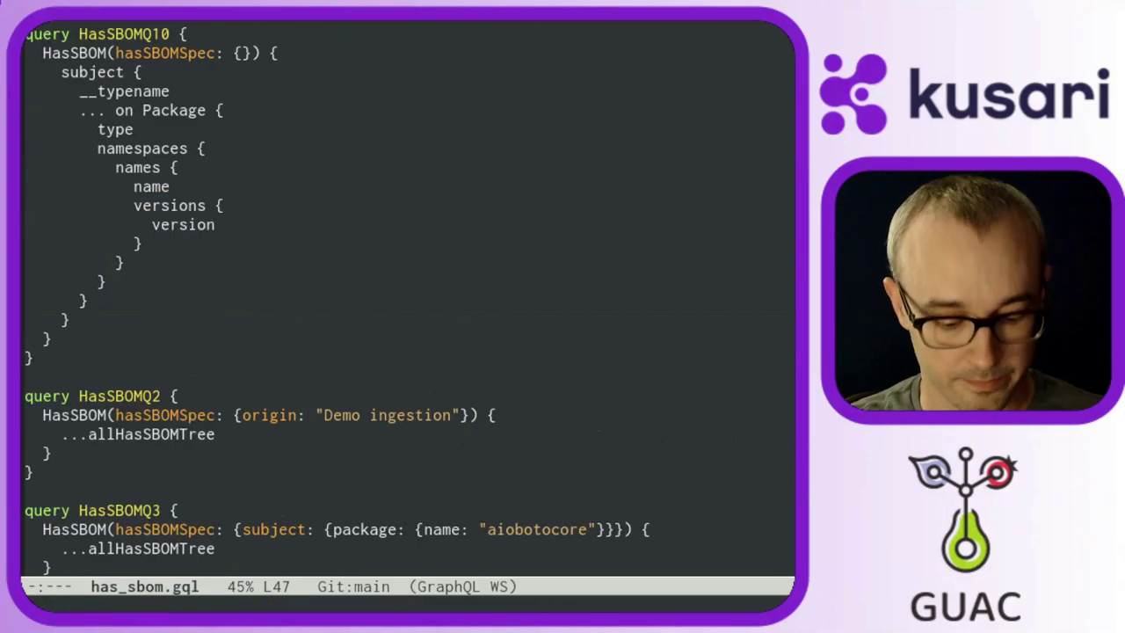
key(ctrl+x)
text(bs)
key(Tab)
key(Return)
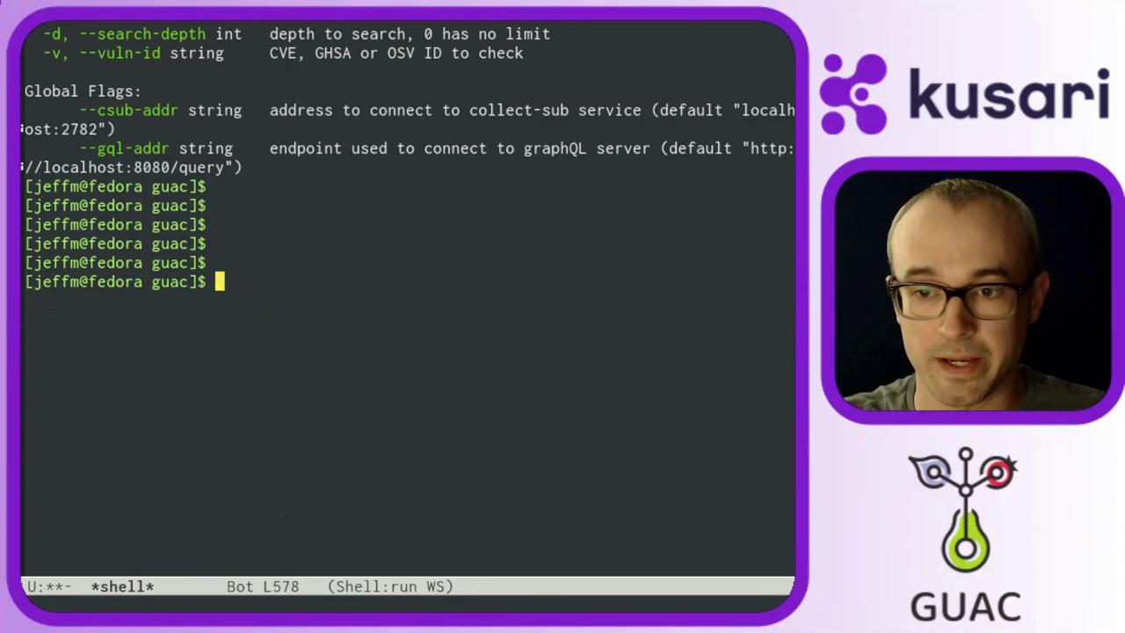
Recall the commented-out has_sbom.gql pipeline with gql-cli and jq, uncomment it and run it to list the HasSBOMQ10 packages as purls.
key(alt+p)
key(alt+p)
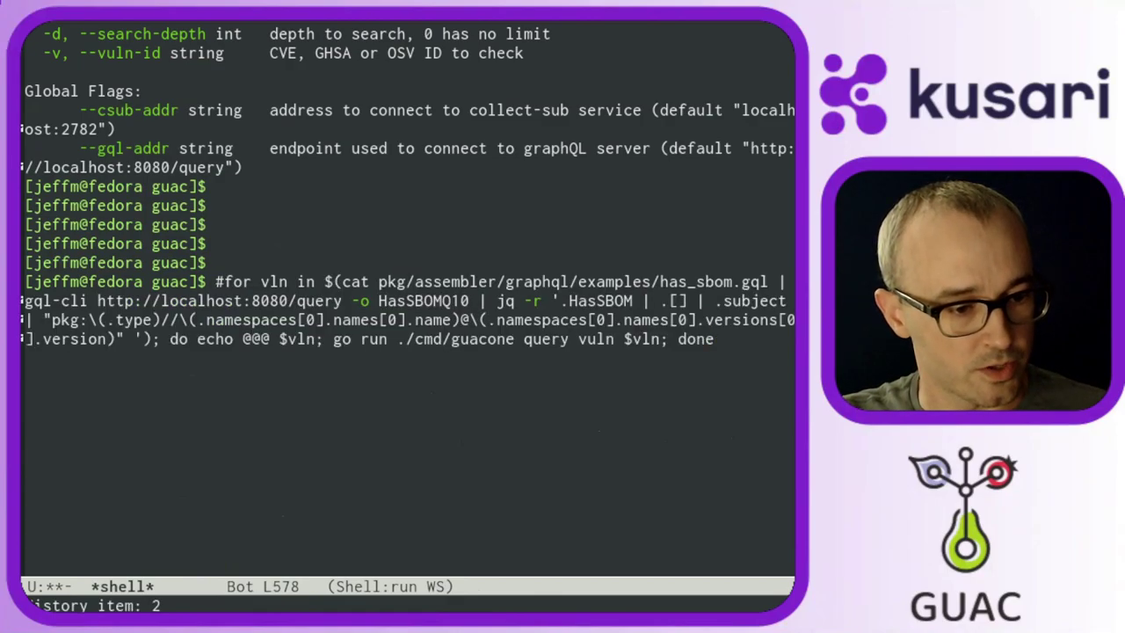
key(alt+p)
key(ctrl+a)
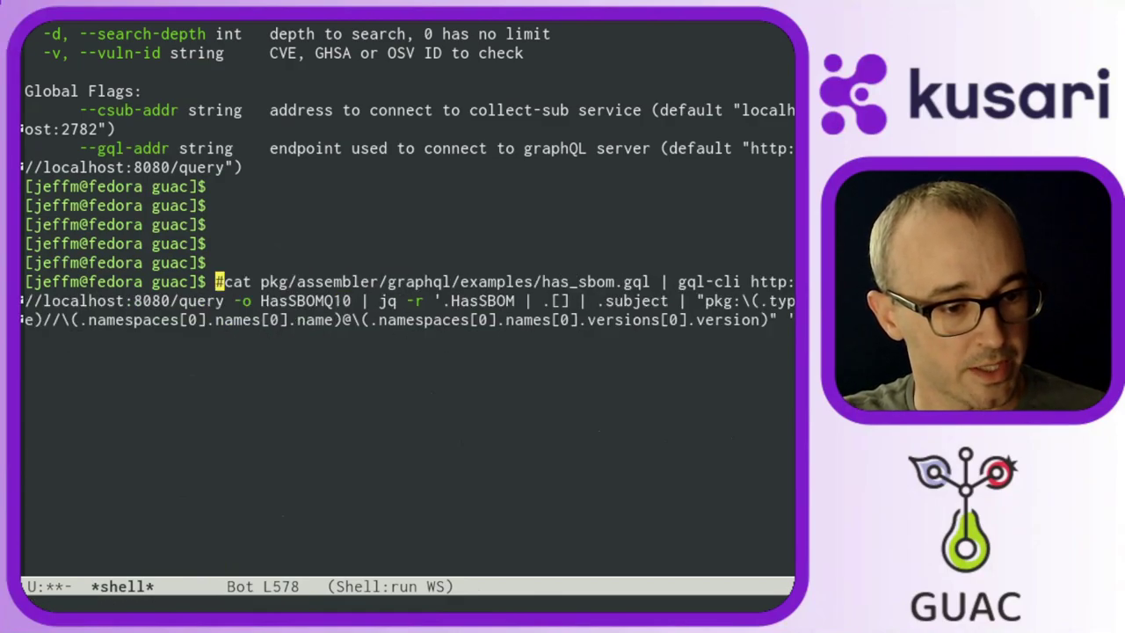
key(ctrl+d)
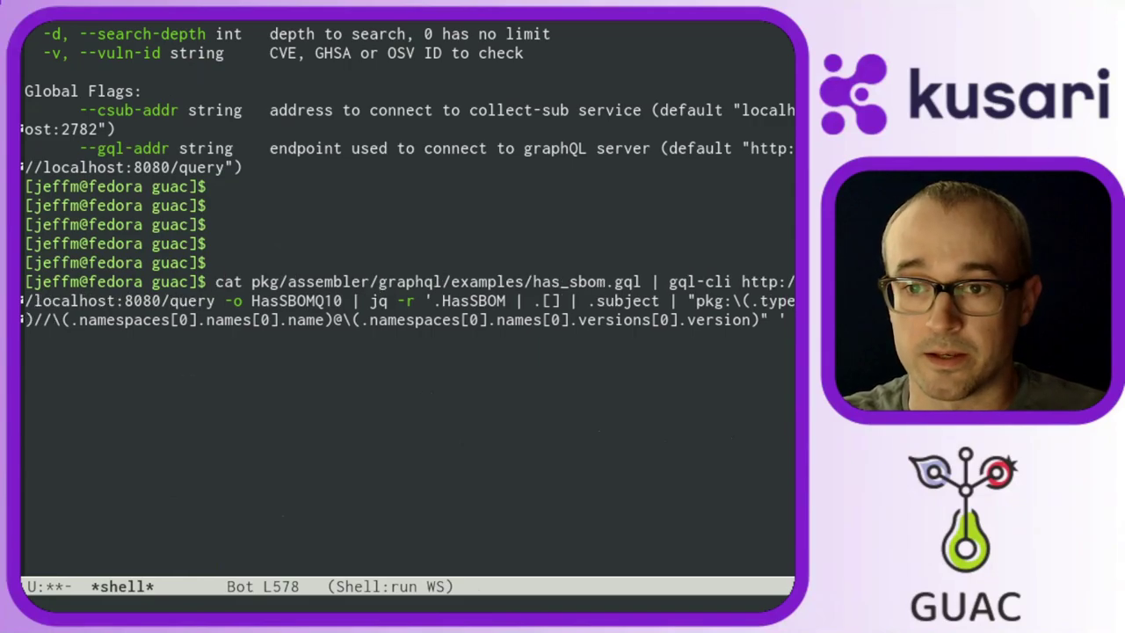
key(Return)
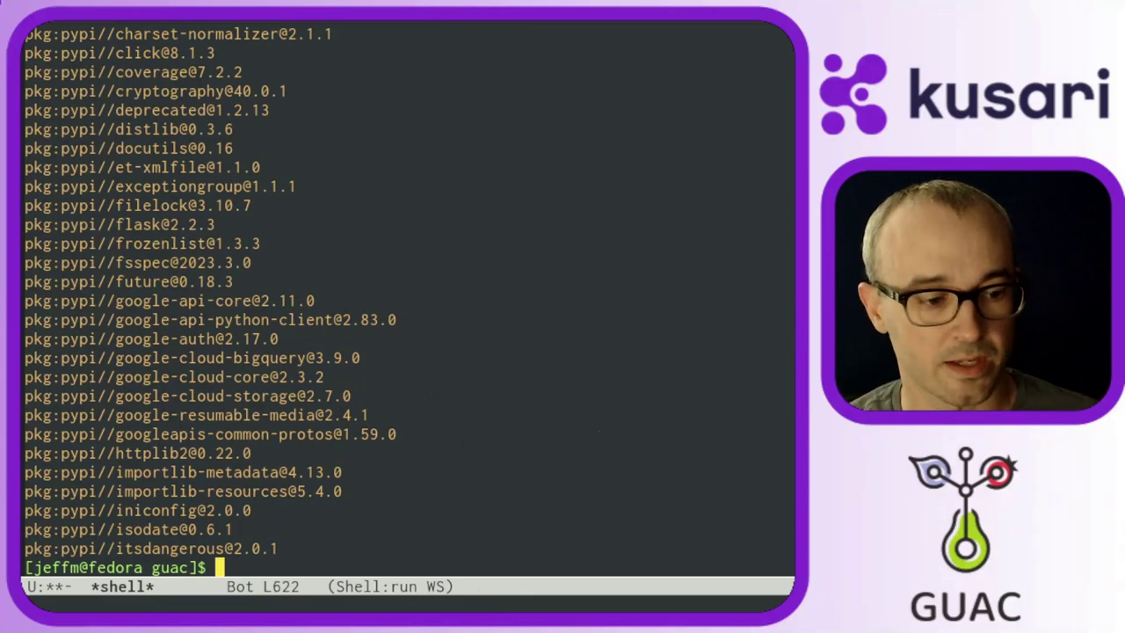
Recall the commented-out for loop that runs guacone query vuln on every HasSBOMQ10 package, uncomment it and execute it.
key(Up)
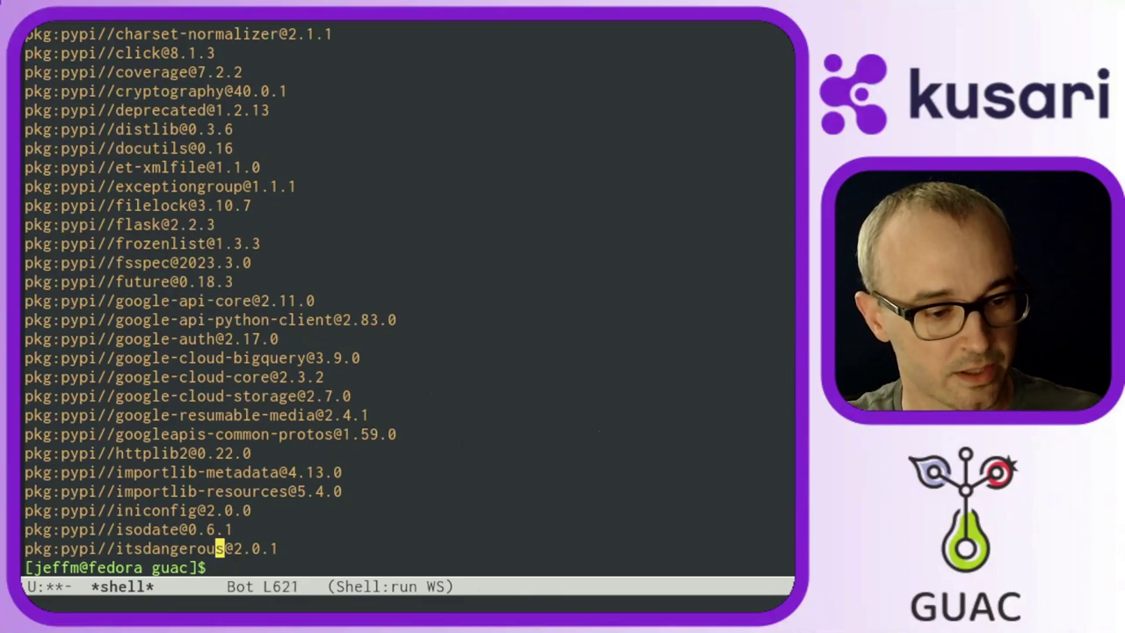
key(alt+p)
key(alt+p)
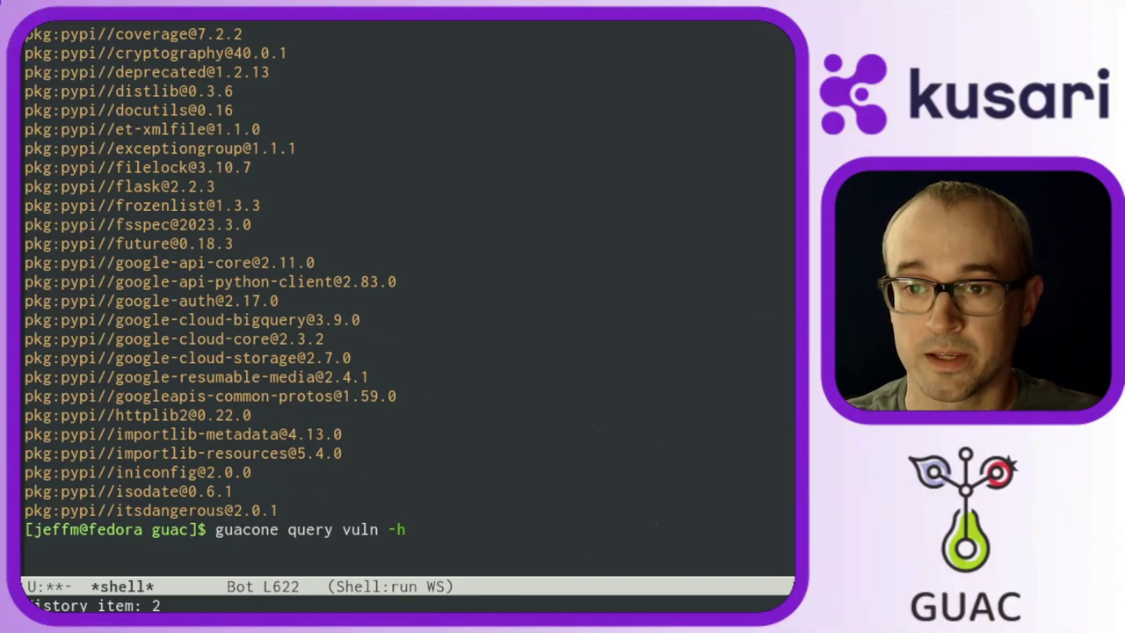
key(alt+p)
key(Down)
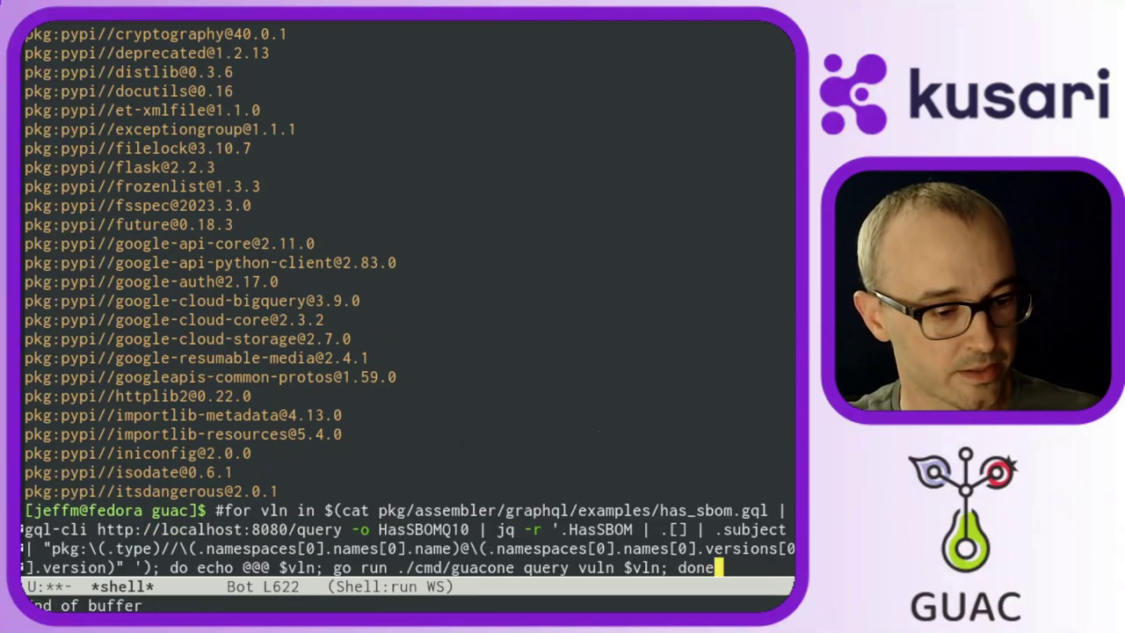
key(ctrl+a)
key(ctrl+d)
key(Return)
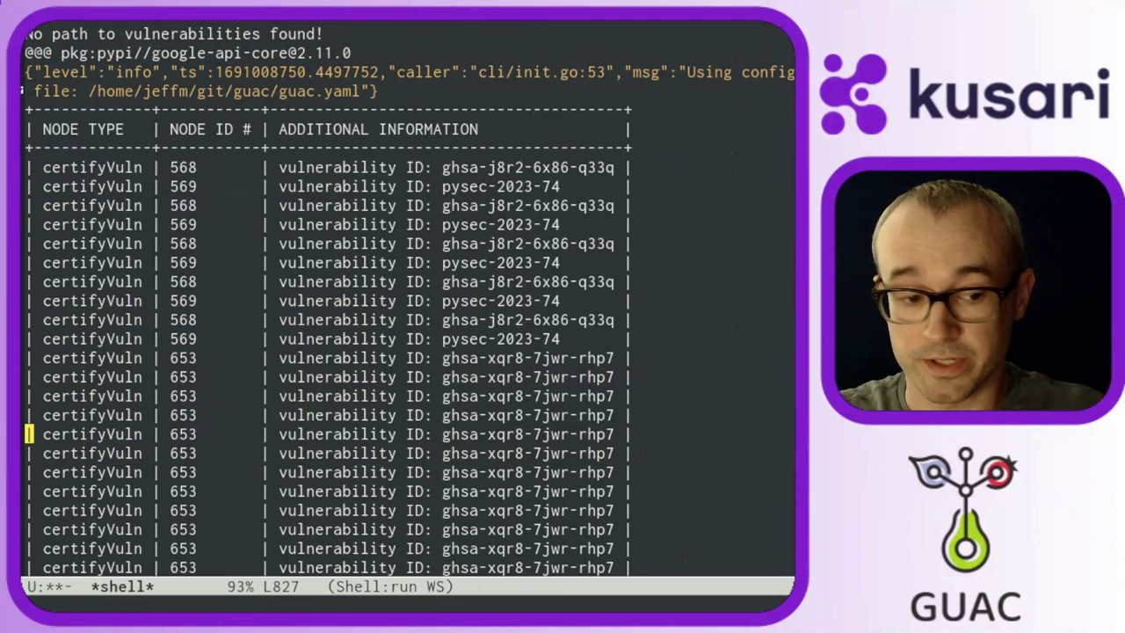
Locate ghsa-xqr8-7jwr-rhp7 in the google-api-core results and switch to the browser to view its GitHub advisory.
key(ctrl+e)
key(Left)
key(Left)
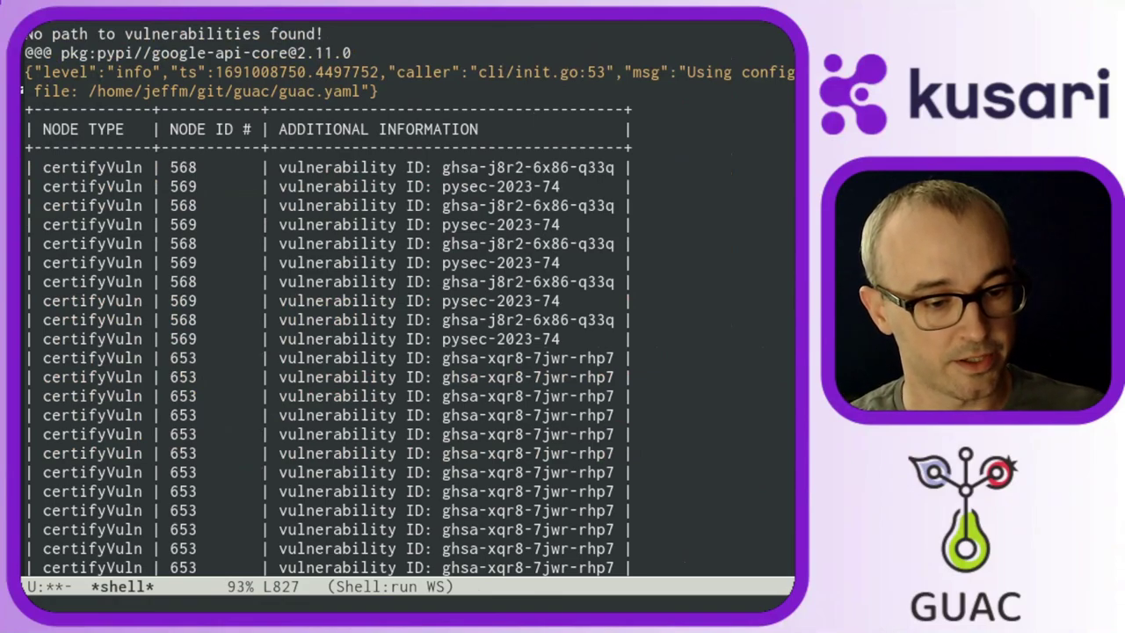
double_click(492, 435)
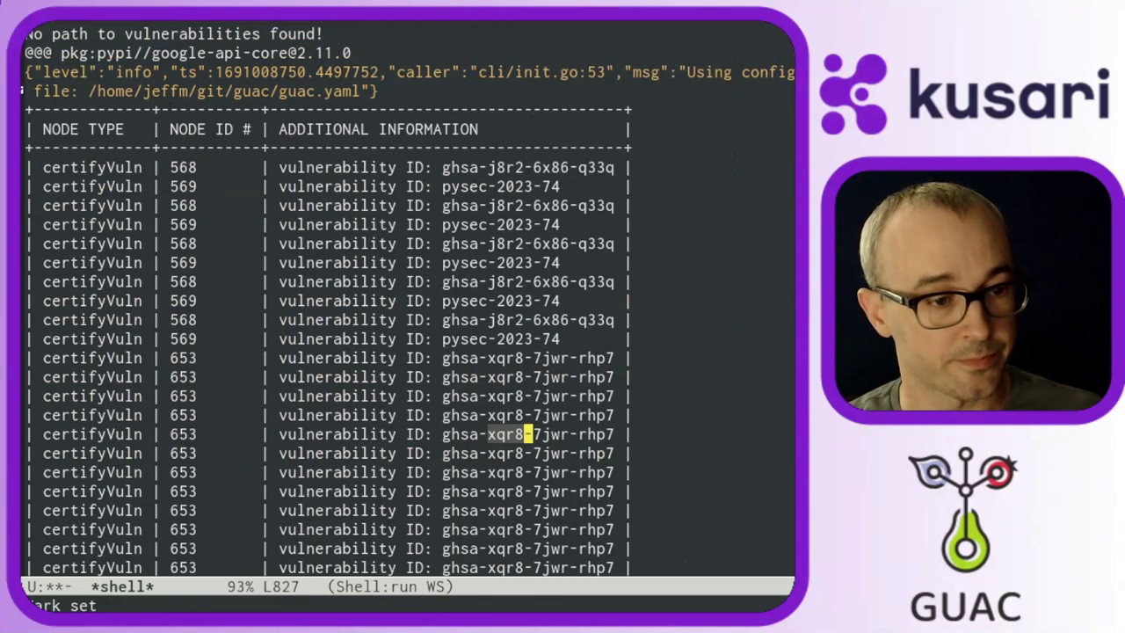
key(alt+Tab)
key(alt+Tab)
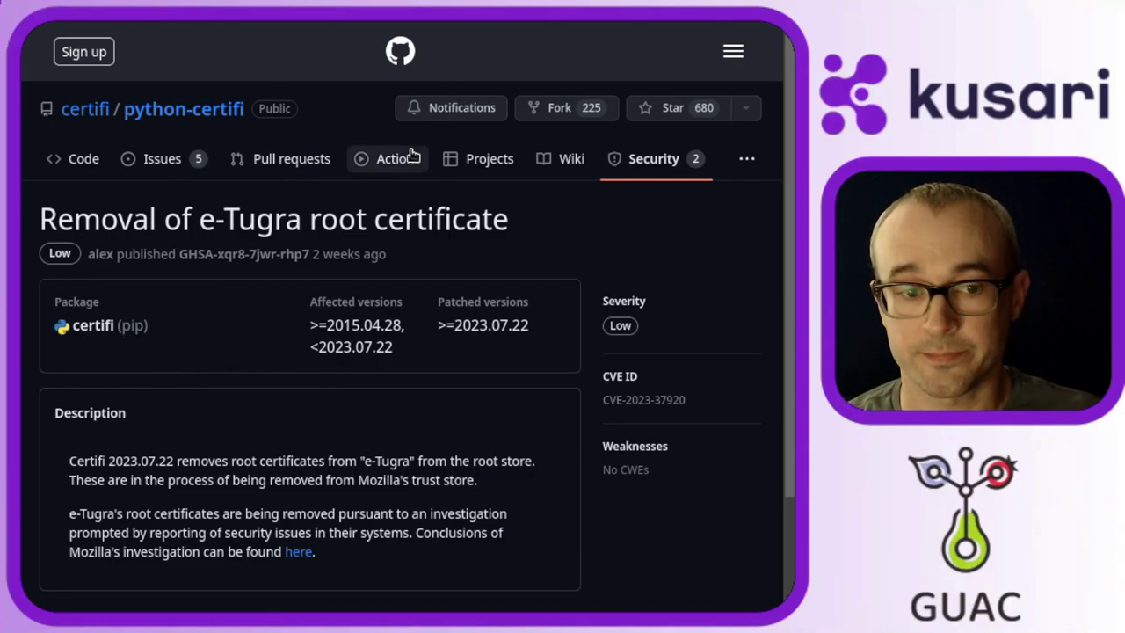
View setup.py of googleapis/python-api-core on GitHub and highlight the entries of its dependencies list.
key(ctrl+Tab)
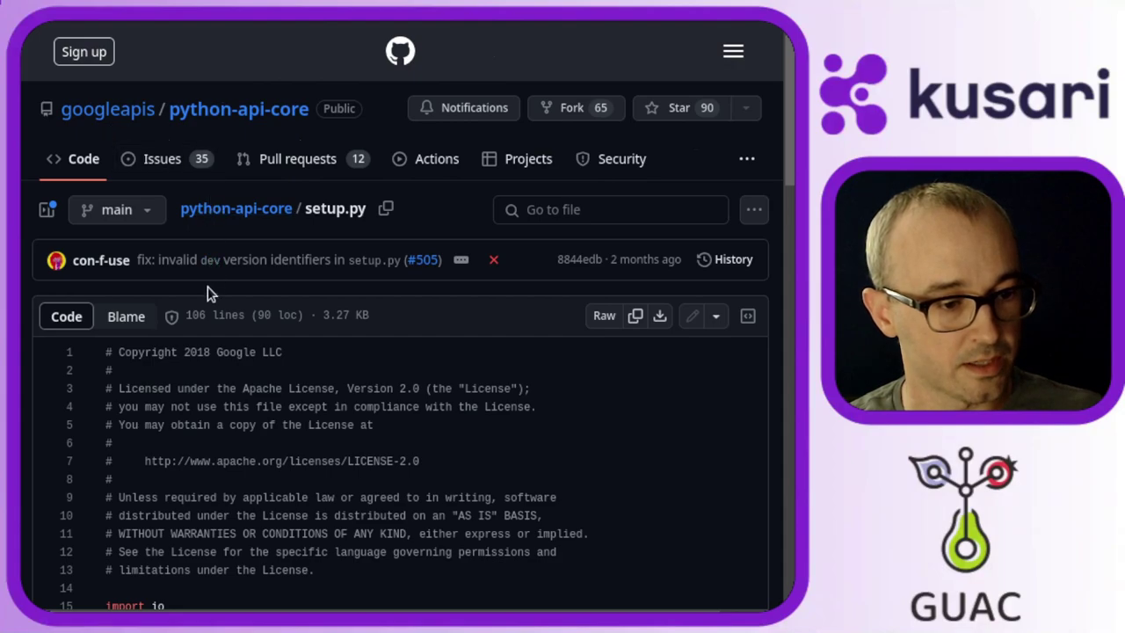
scroll(208, 287, down, 3)
scroll(207, 287, up, 3)
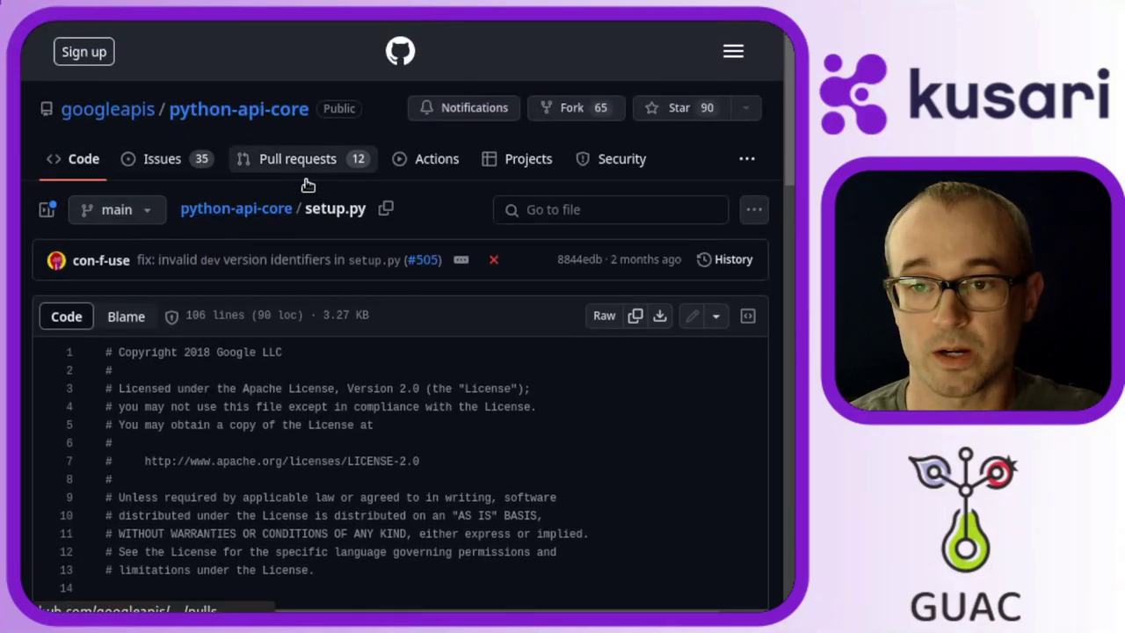
scroll(289, 358, down, 1)
scroll(289, 365, down, 5)
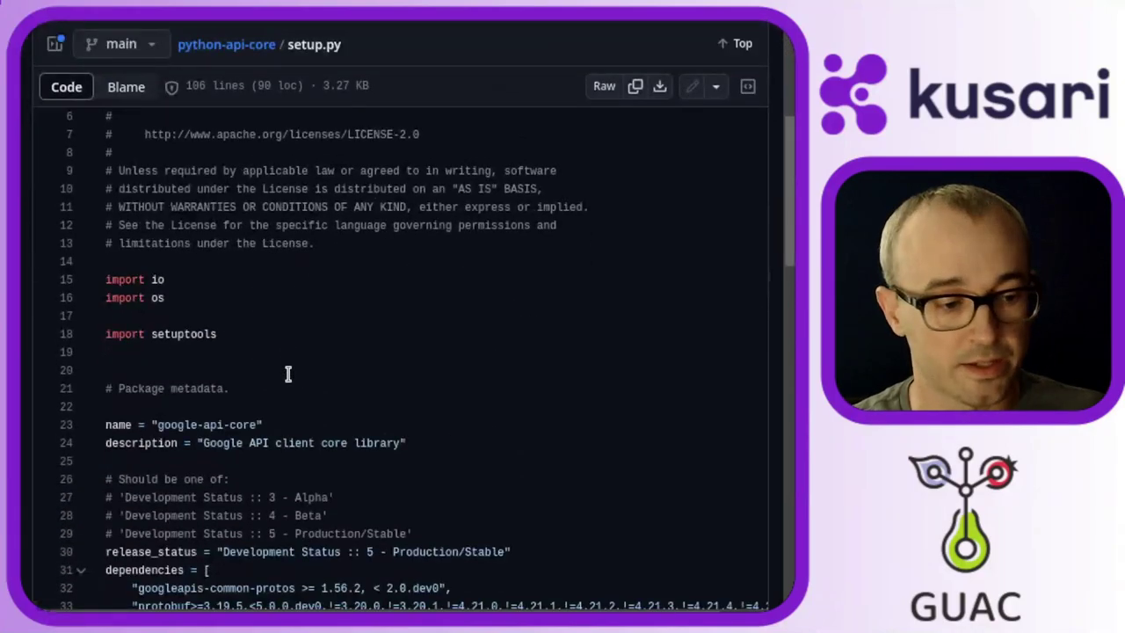
drag(173, 369, 380, 426)
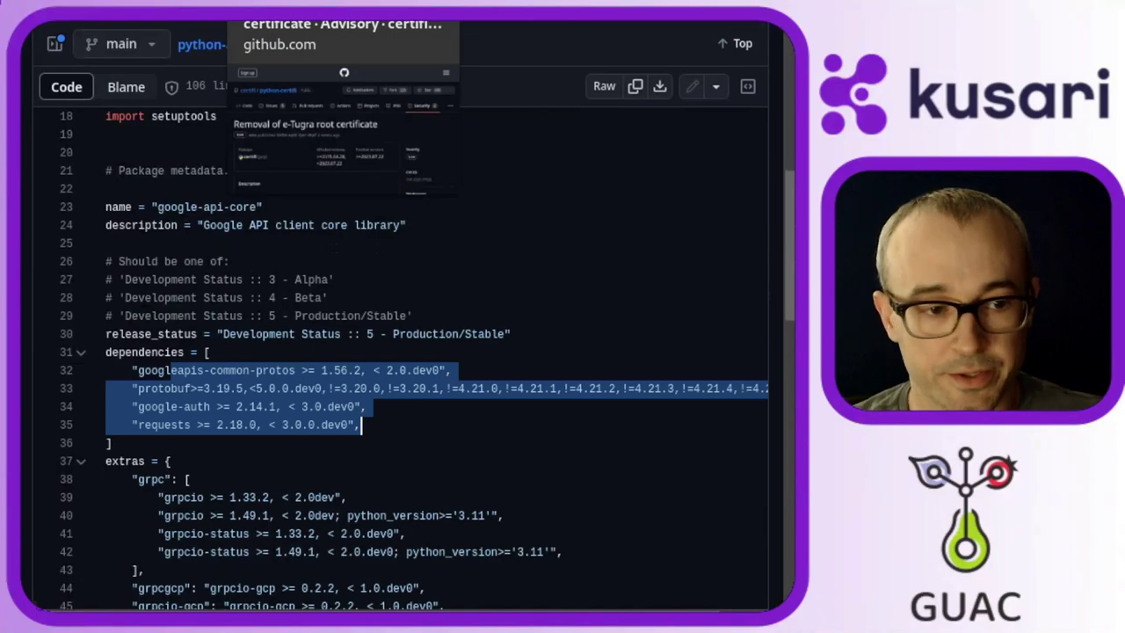
key(alt+Tab)
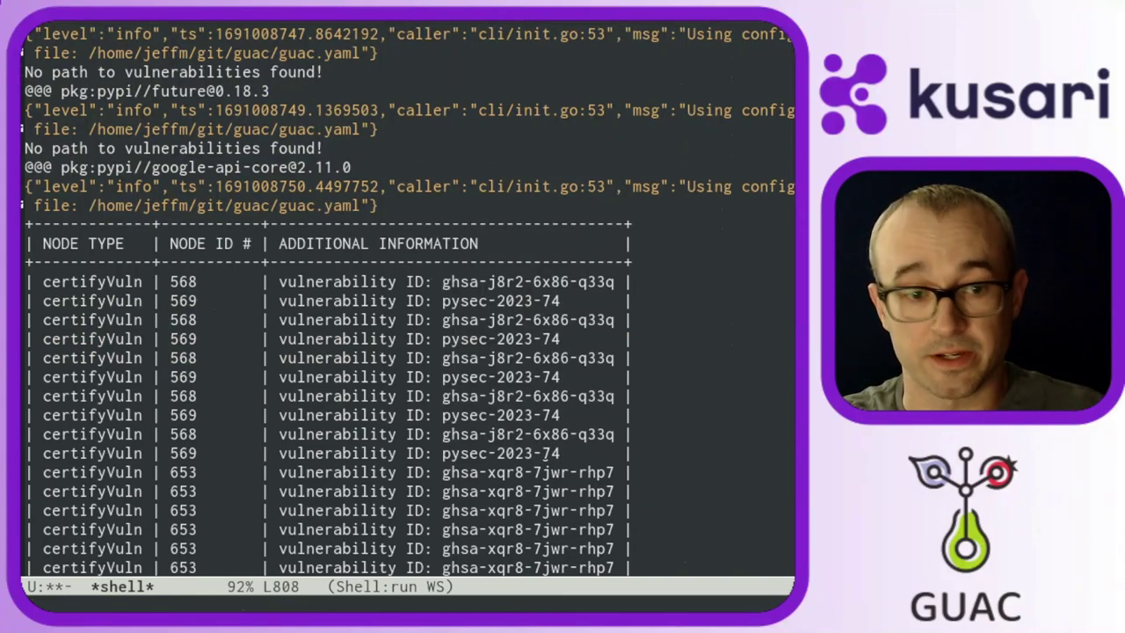
key(ctrl+space)
key(ctrl+e)
key(alt+w)
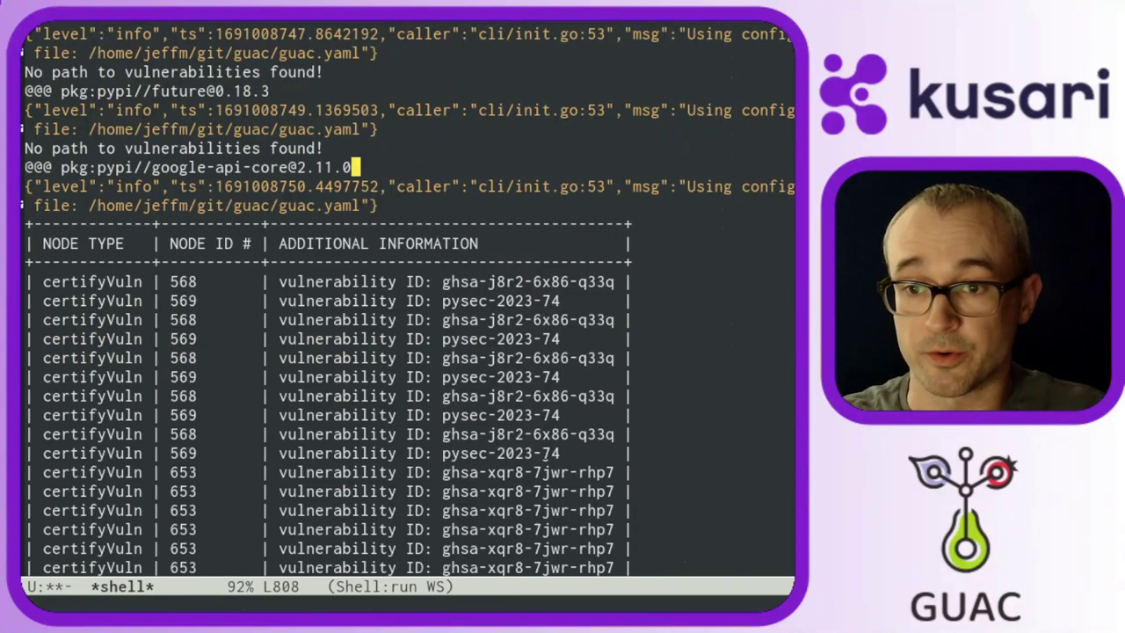
key(alt+greater)
text(guacone q)
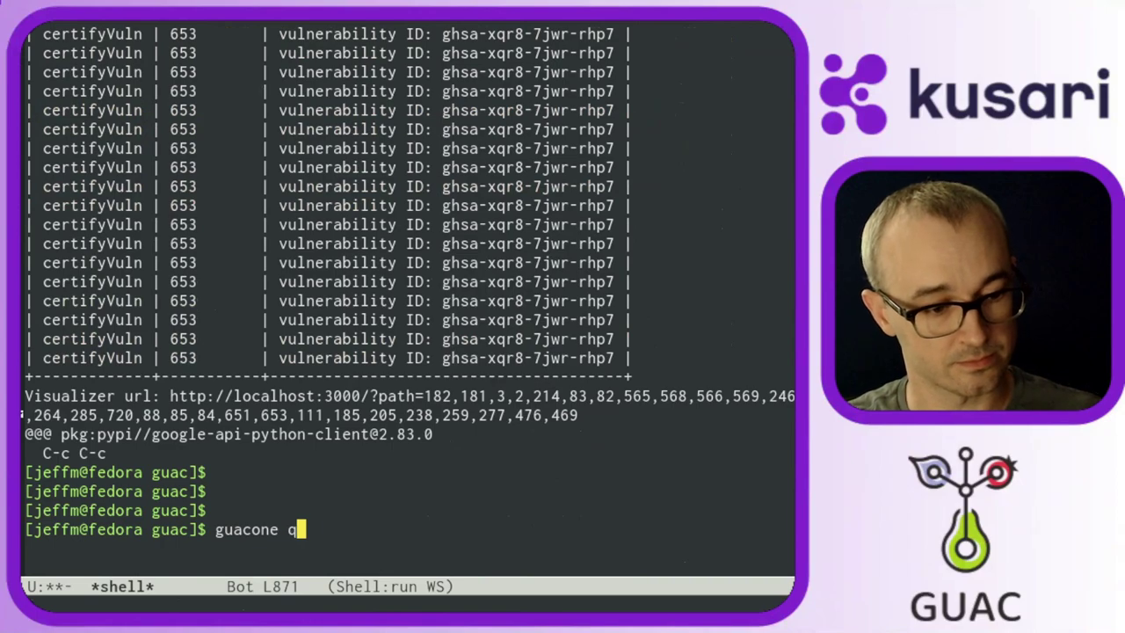
text(uery vuln)
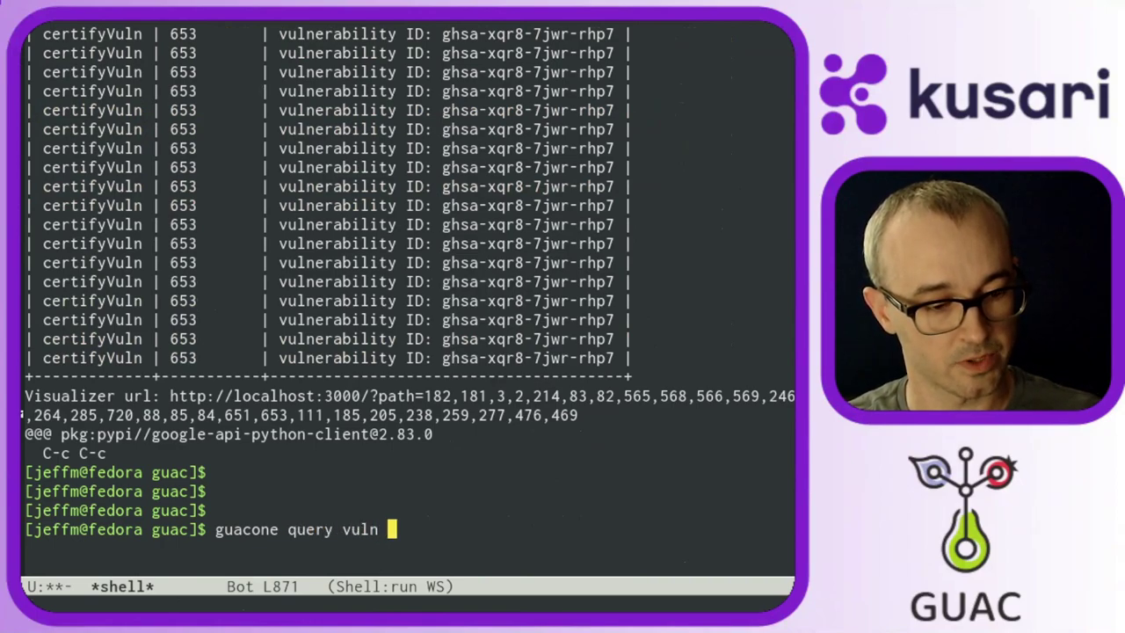
key(ctrl+y)
text(-vc)
key(BackSpace)
Copy the vulnerability ID ghsa-xqr8-7jwr-rhp7 from the last certifyVuln row of the earlier results.
key(Up)
key(Up)
key(Up)
key(Up)
key(Up)
key(Up)
key(Up)
key(Up)
key(Up)
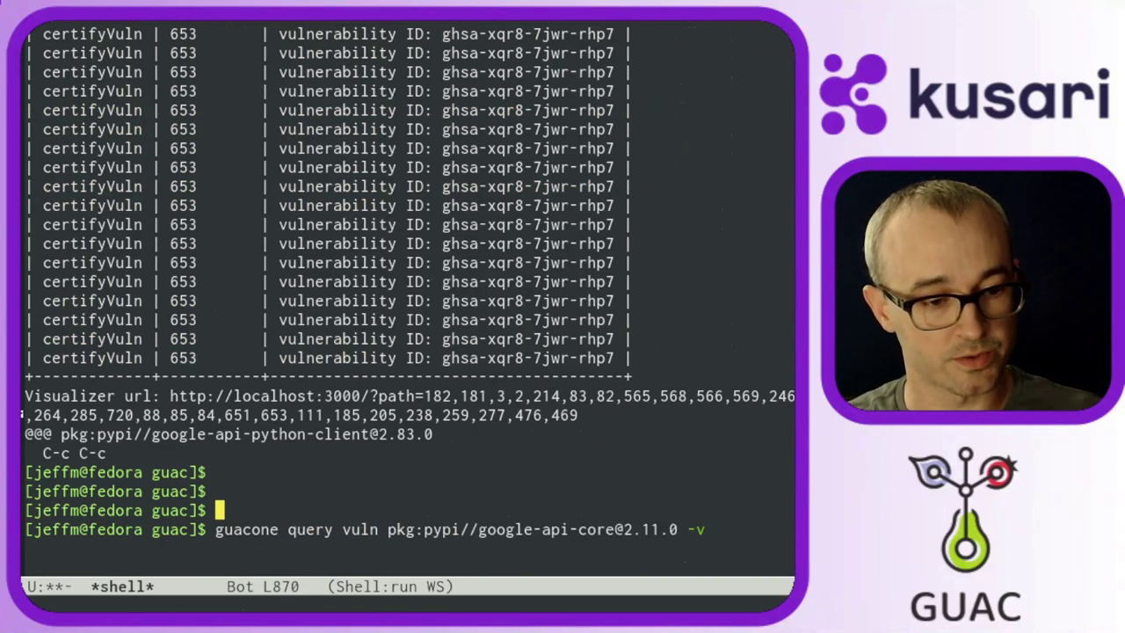
key(Left)
key(Left)
key(Left)
key(Left)
key(Left)
key(Left)
key(Left)
key(Left)
key(Left)
key(Left)
key(Left)
key(Left)
key(Left)
key(Left)
key(Left)
key(Left)
key(Left)
key(Left)
key(Left)
key(Left)
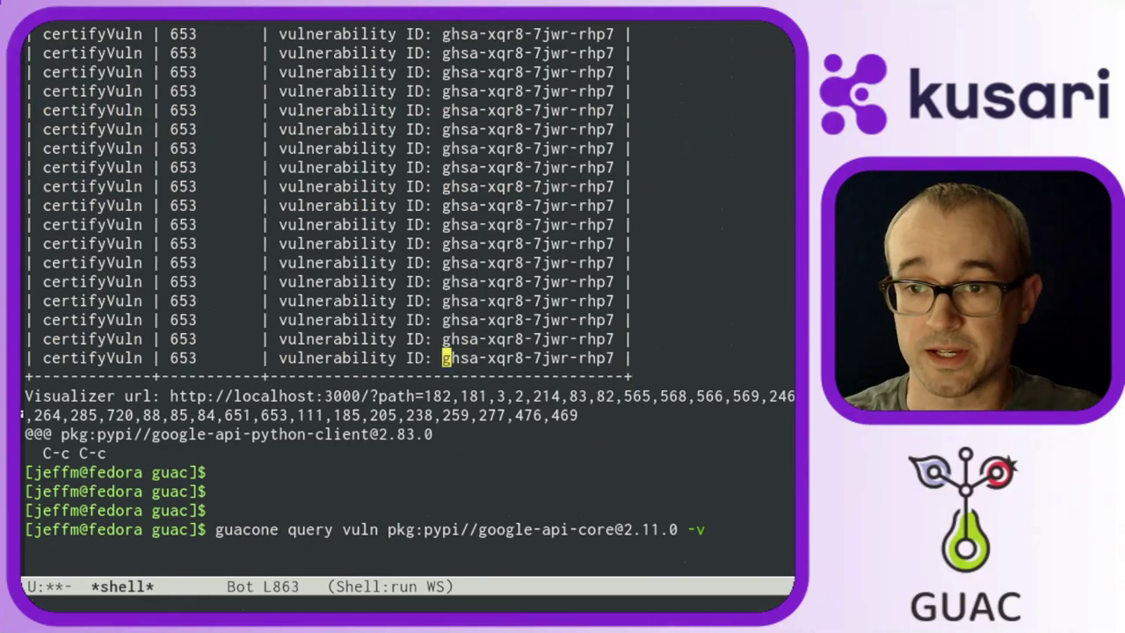
key(ctrl+space)
key(alt+f)
key(alt+f)
key(alt+f)
key(alt+f)
key(alt+w)
key(alt+>)
key(ctrl+y)
key(Return)
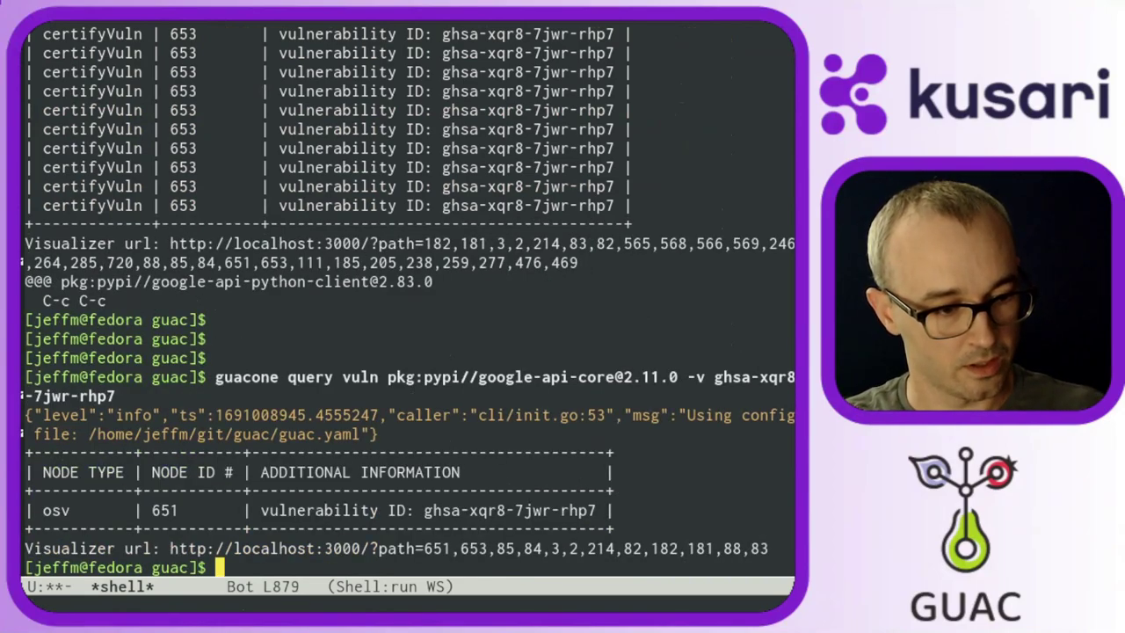
key(ctrl+p)
key(alt+b)
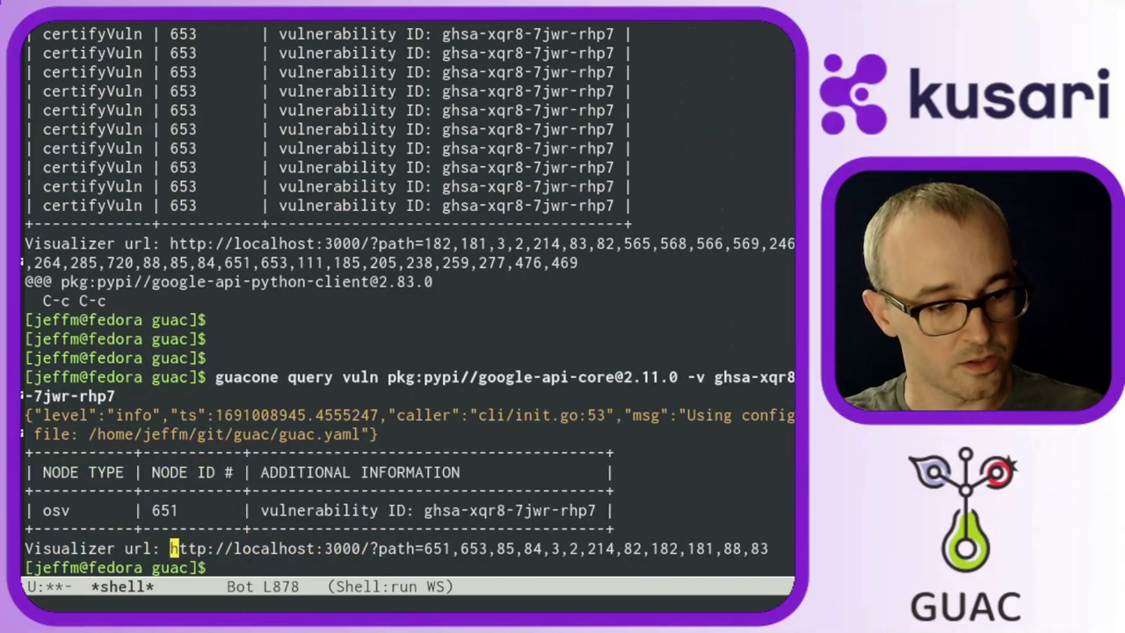
key(ctrl+space)
key(ctrl+e)
key(ctrl+c)
key(alt+w)
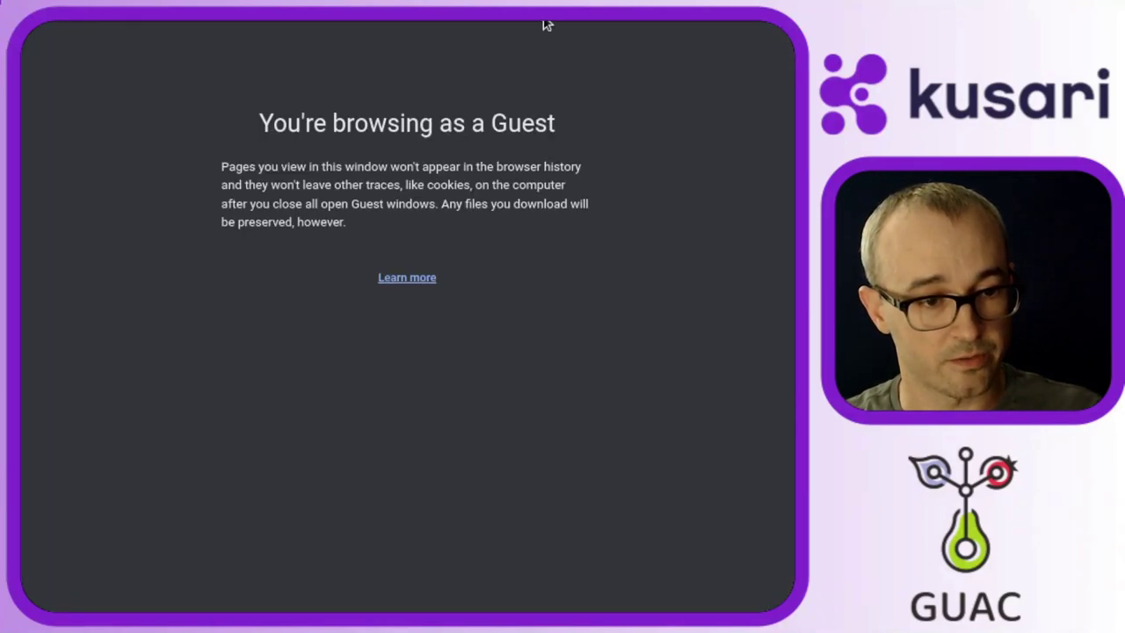
Open the copied Visualizer URL in the browser and enlarge the vulnerability path graph.
key(ctrl+v)
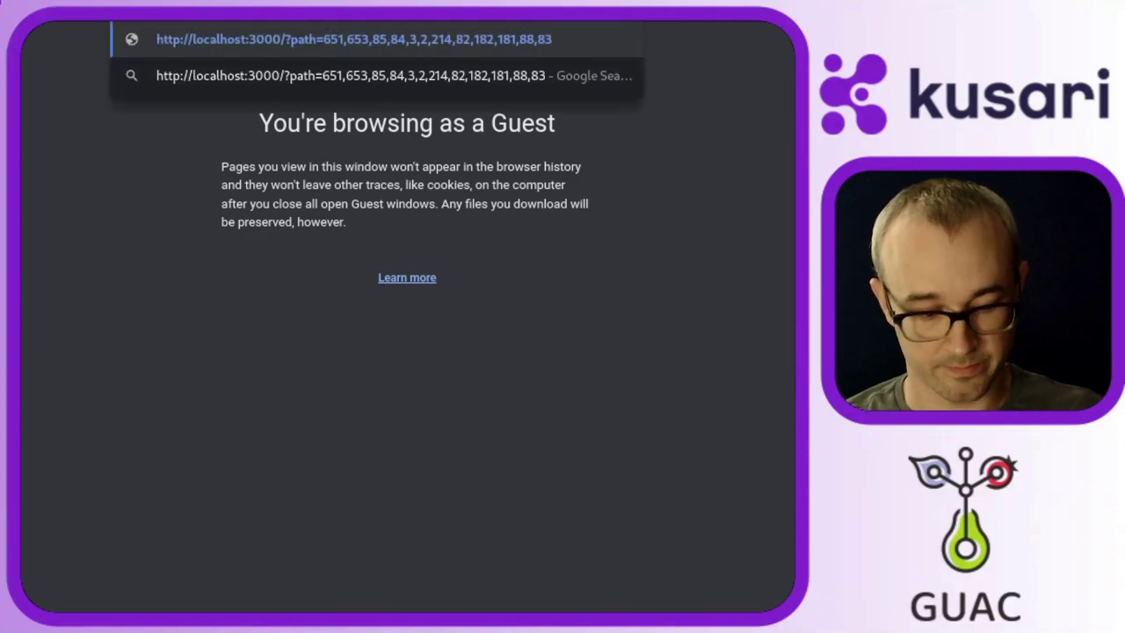
key(Return)
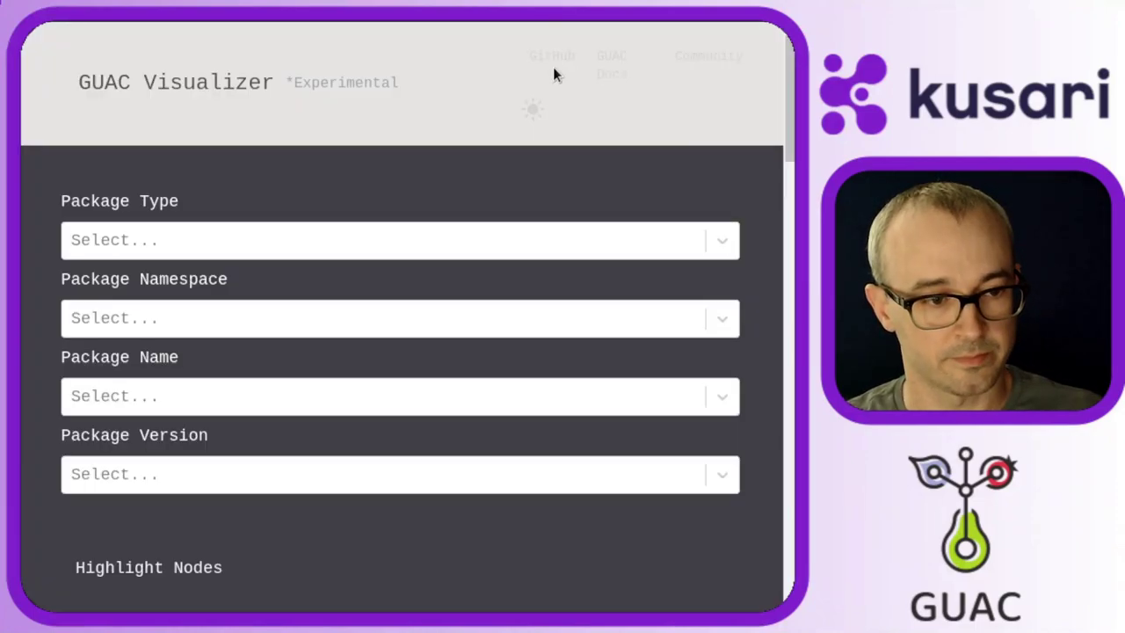
scroll(547, 143, down, 5)
scroll(549, 156, down, 7)
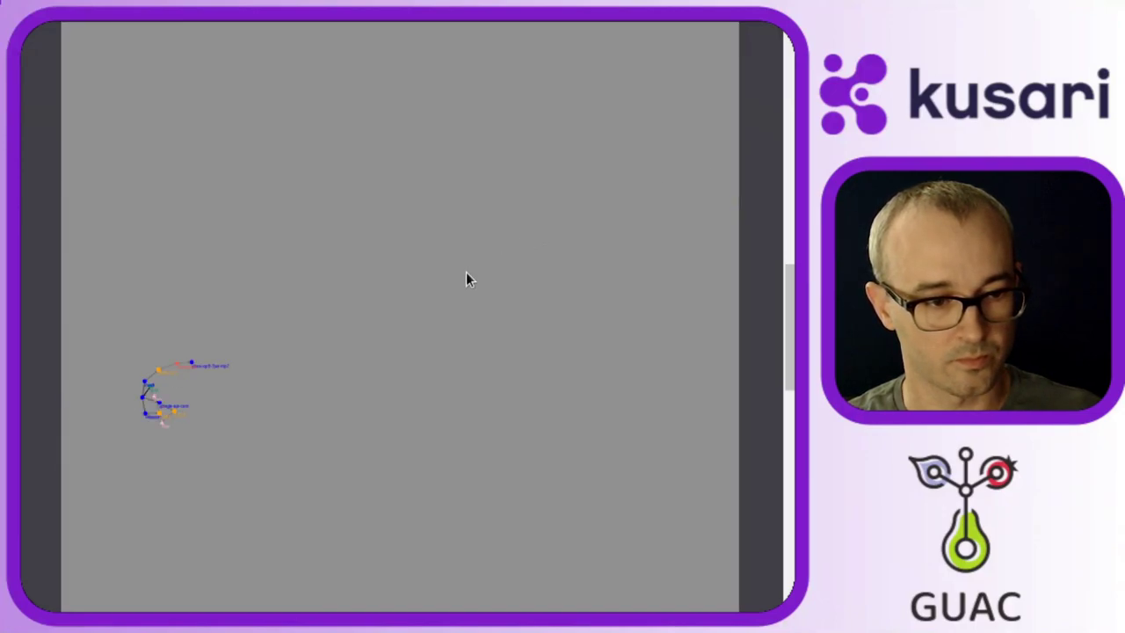
scroll(369, 351, up, 5)
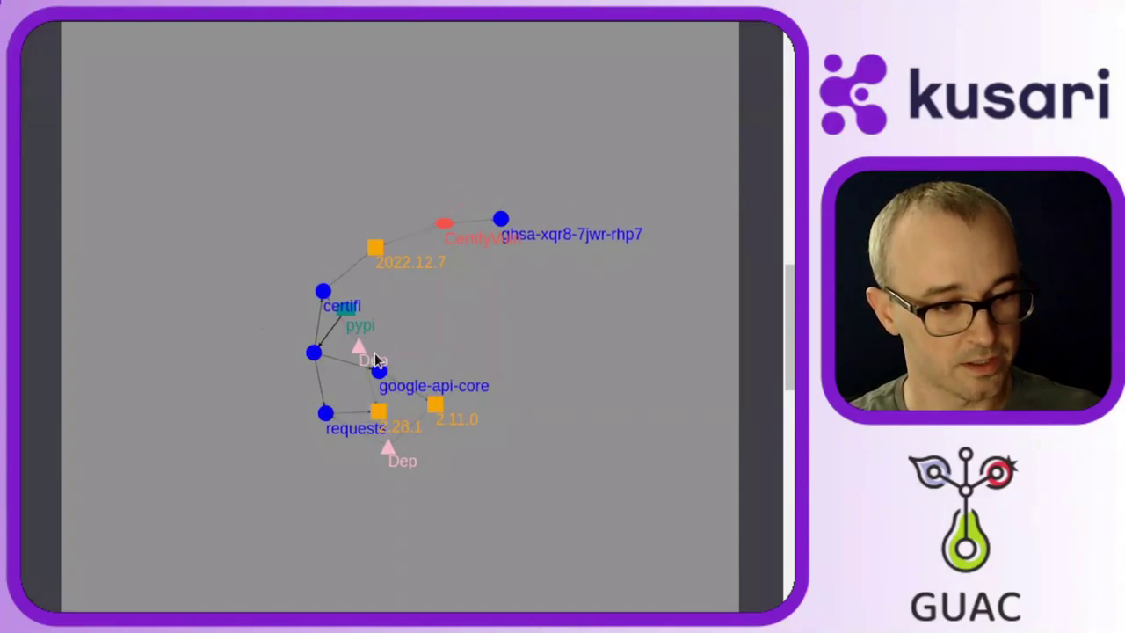
Arrange the graph as a tree with pypi above the unnamed namespace node, spreading out google-api-core, its 2.11.0 version and requests.
drag(314, 351, 426, 199)
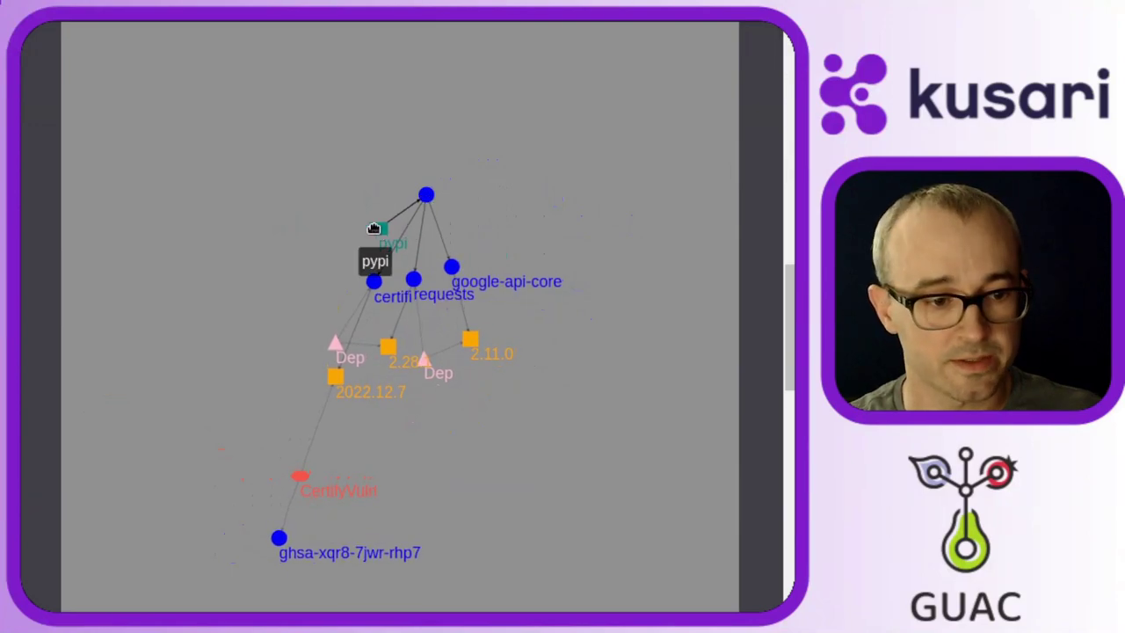
drag(376, 228, 435, 125)
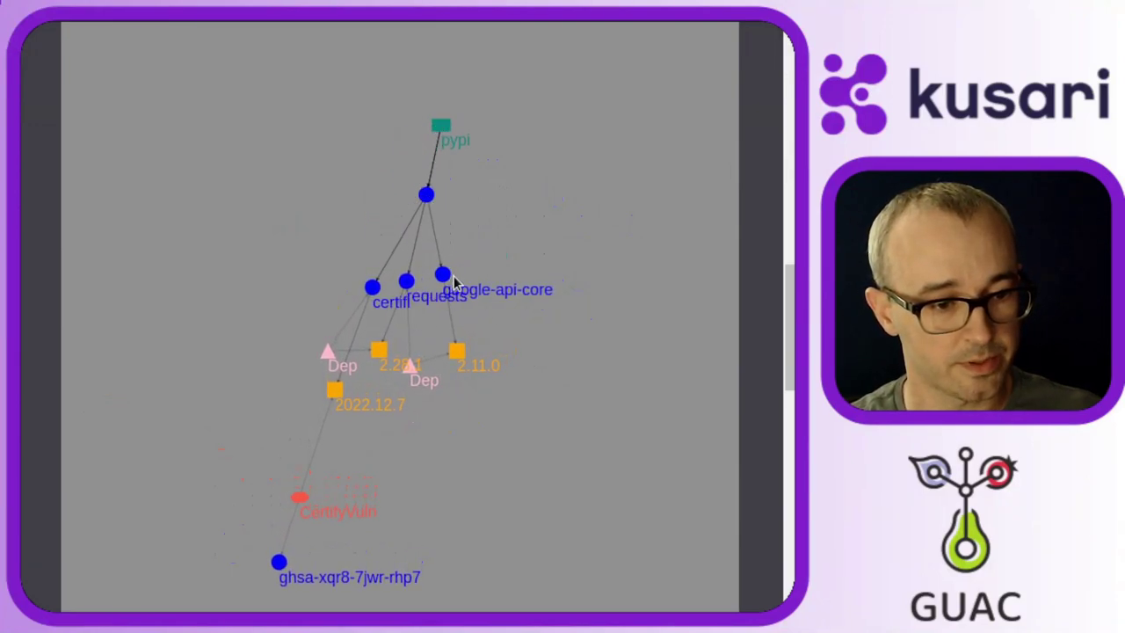
drag(446, 276, 555, 246)
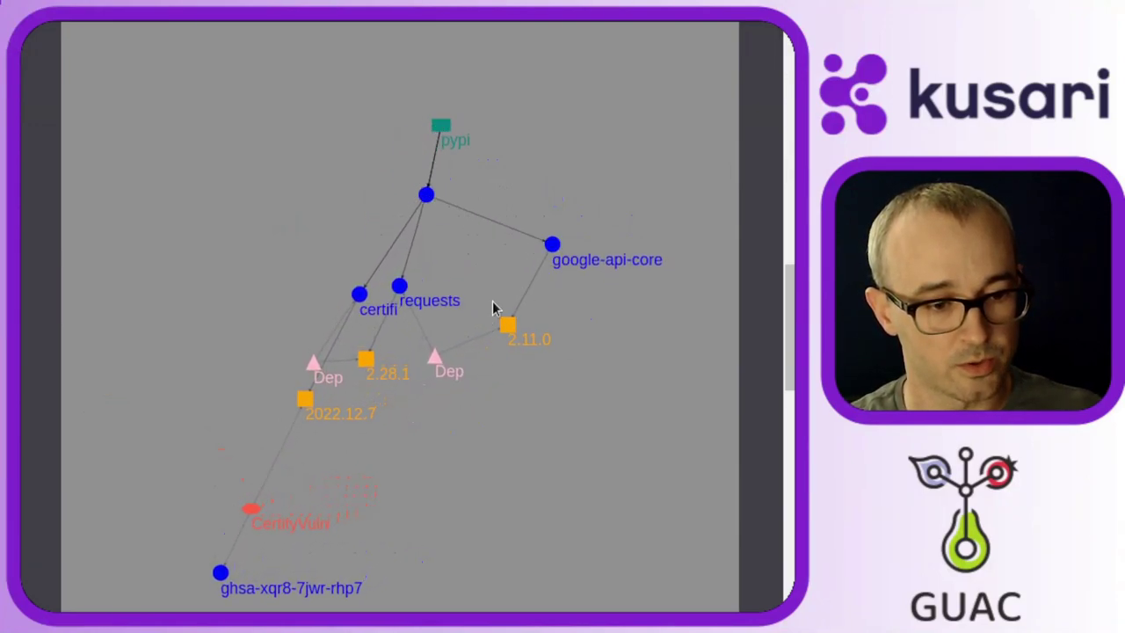
drag(506, 334, 550, 388)
drag(405, 290, 452, 283)
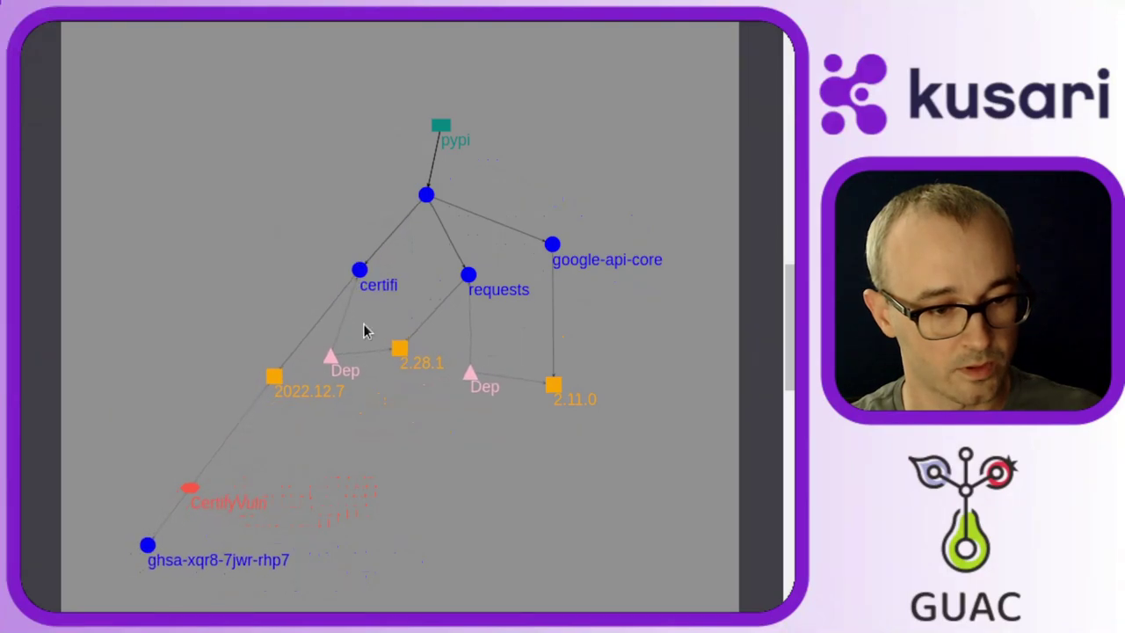
Reposition the 2.28.1, 2022.12.7 and two Dep nodes so the dependency links between the packages are separated.
drag(395, 356, 391, 326)
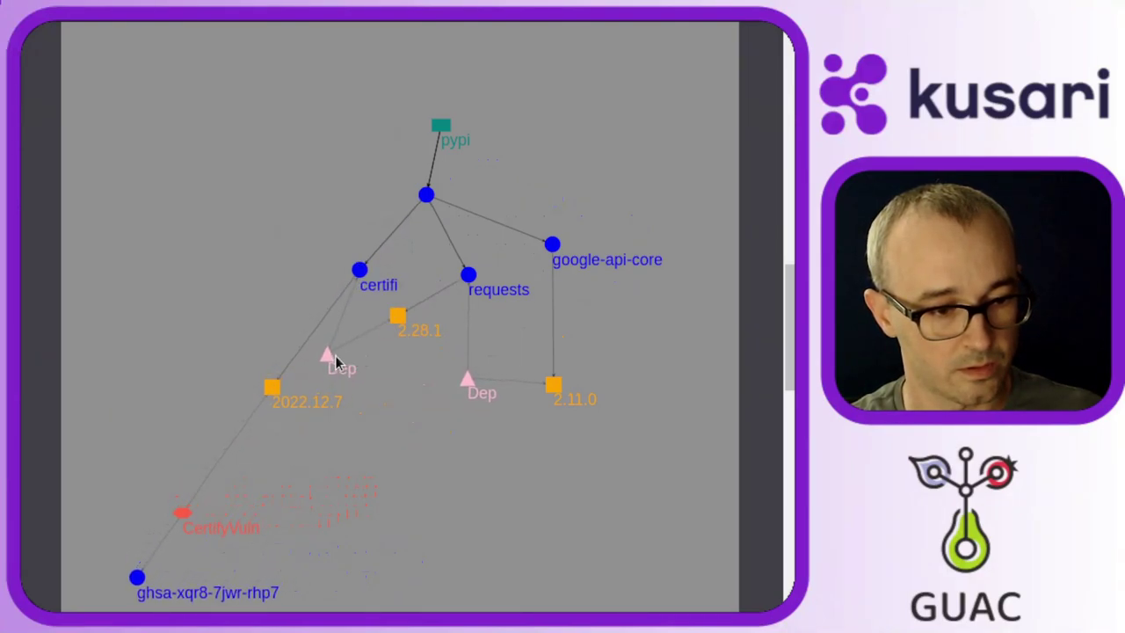
drag(329, 359, 394, 374)
drag(269, 384, 343, 376)
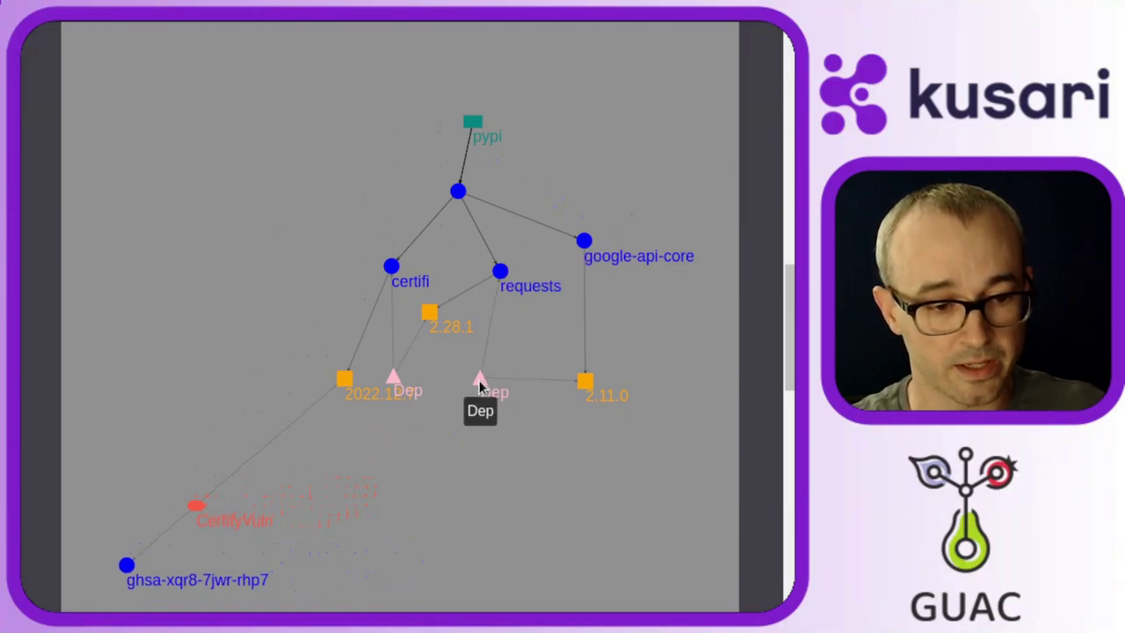
drag(480, 385, 545, 328)
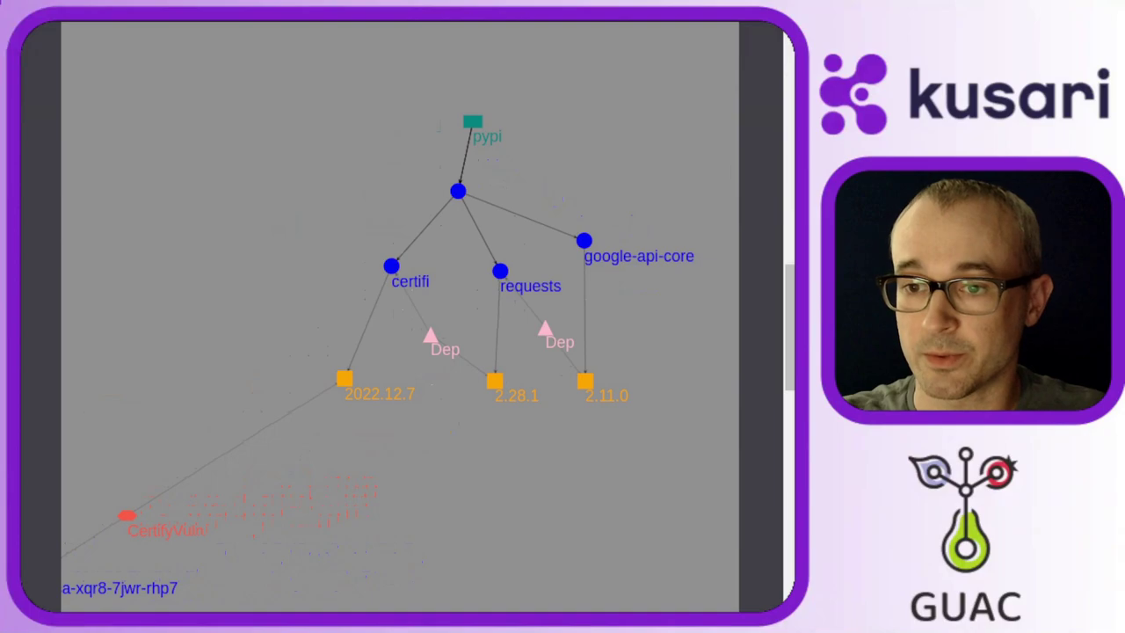
Switch back to the Emacs shell and run guacone certify -h to show the certify usage.
key(alt+Tab)
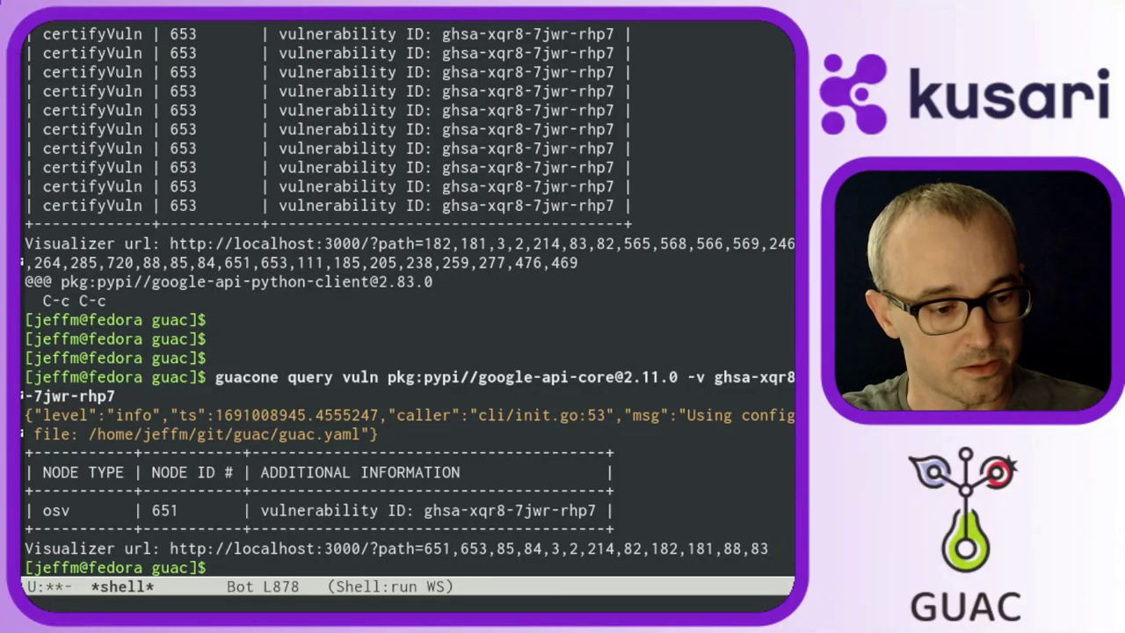
key(Return)
key(Return)
key(Return)
text(guaco)
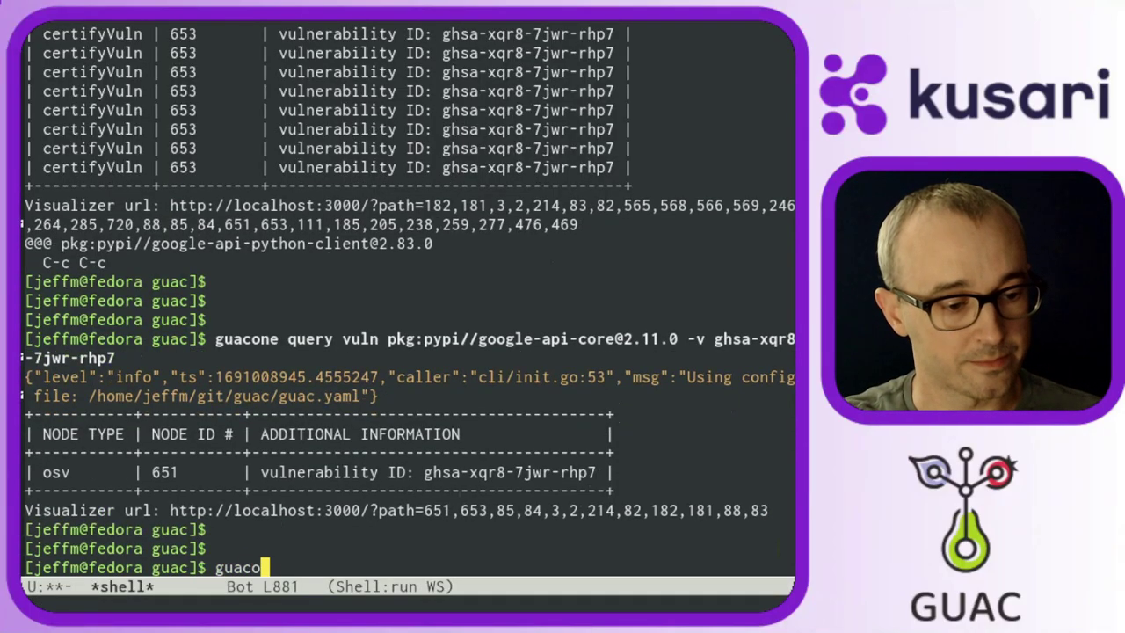
text(ne certify)
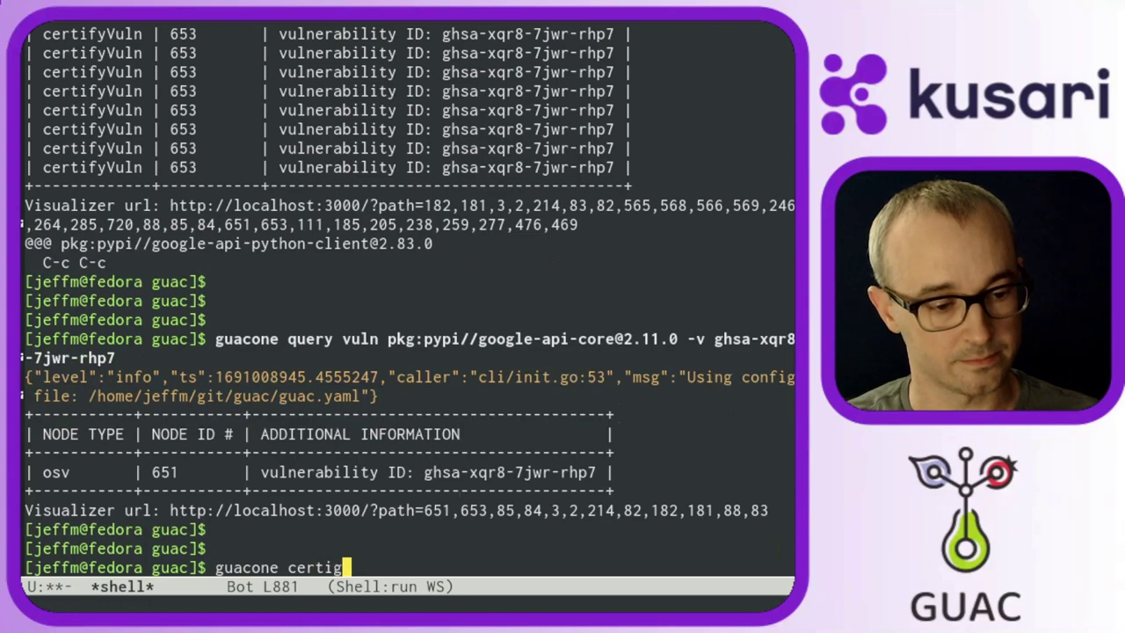
text( -h)
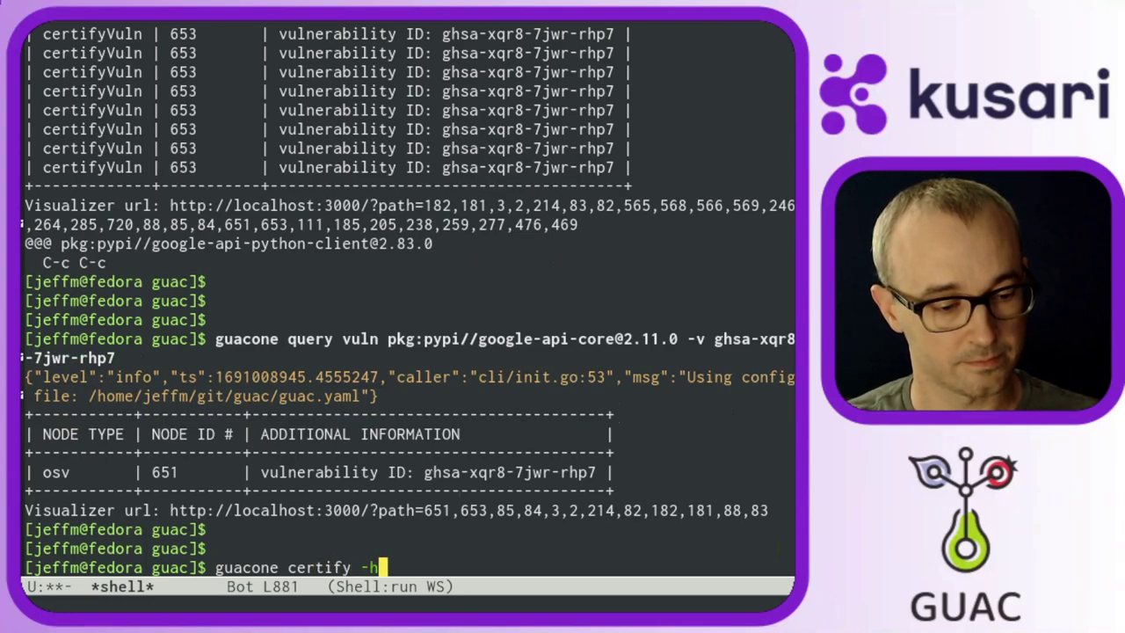
key(Return)
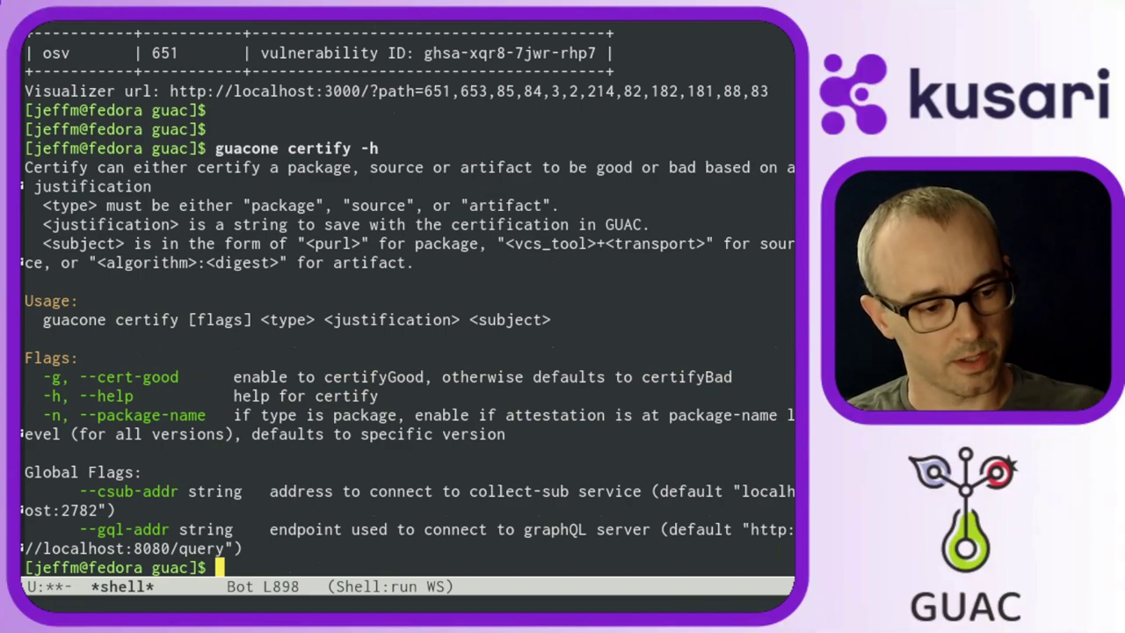
key(ctrl+r)
text(color)
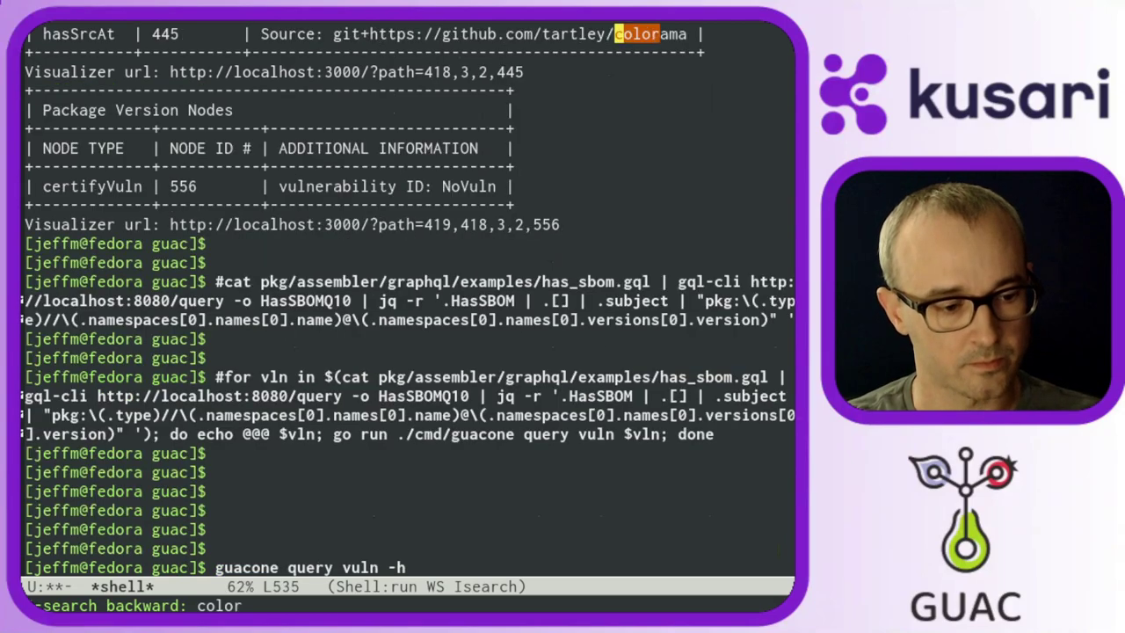
key(ctrl+r)
key(ctrl+a)
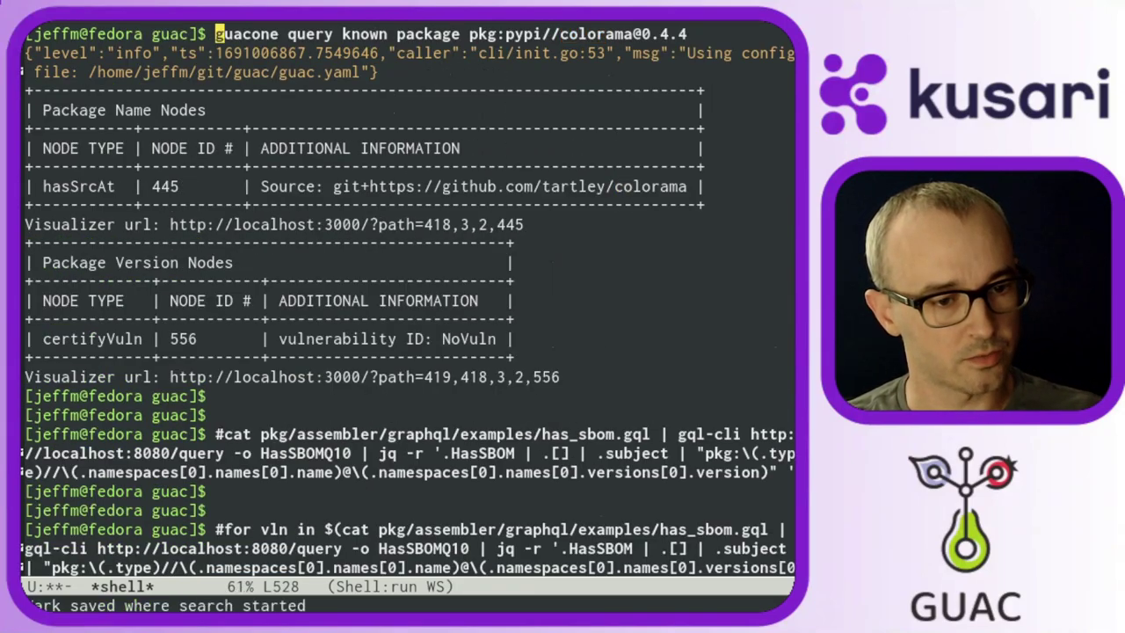
key(ctrl+space)
key(ctrl+e)
key(alt+w)
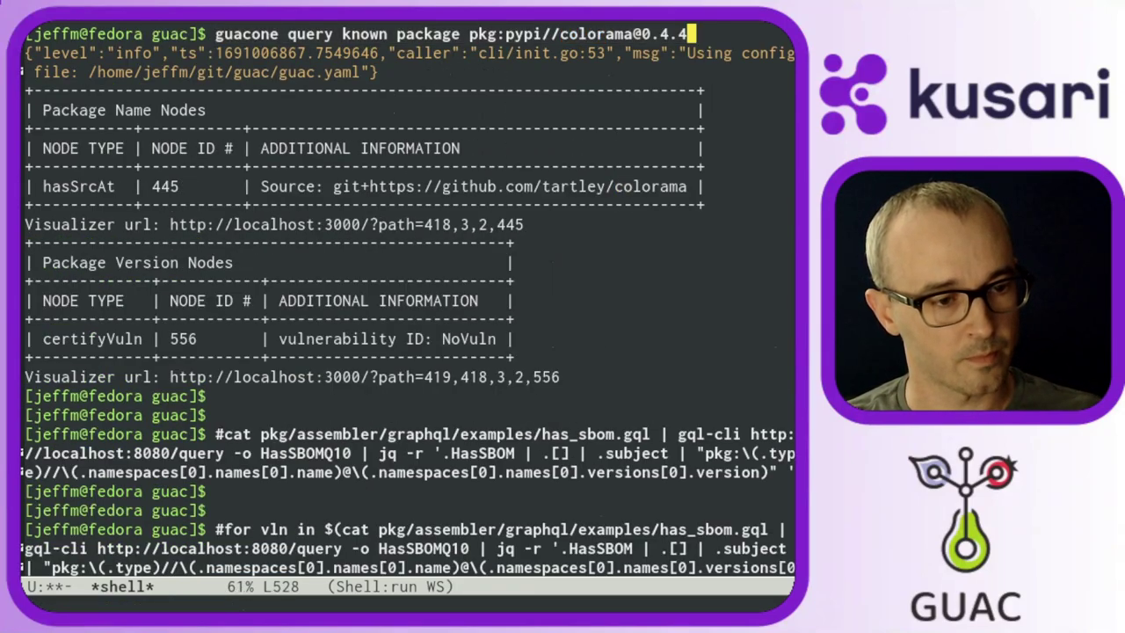
key(alt+greater)
key(Return)
key(Return)
key(ctrl+y)
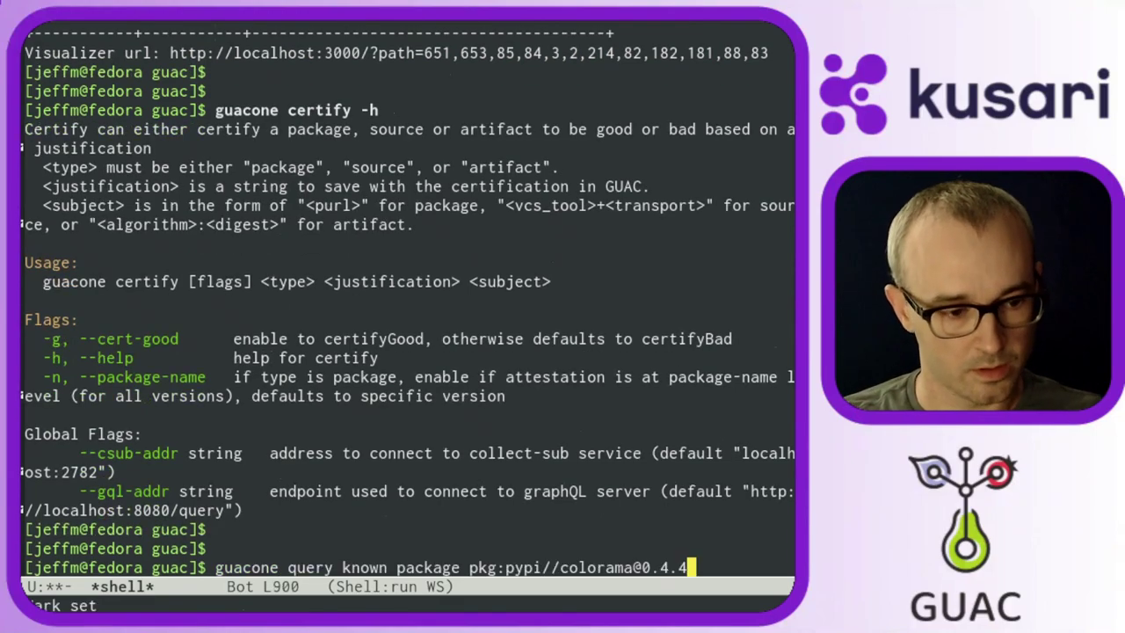
key(Return)
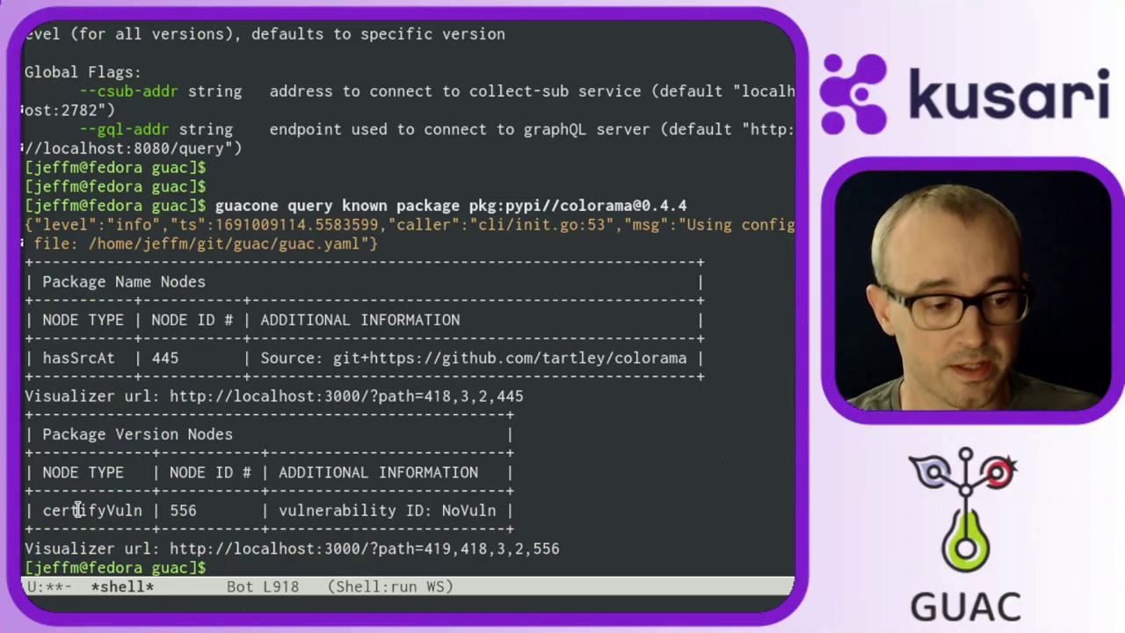
Highlight and copy the NoVuln vulnerability ID in the colorama certifyVuln row, and return to the prompt.
double_click(466, 510)
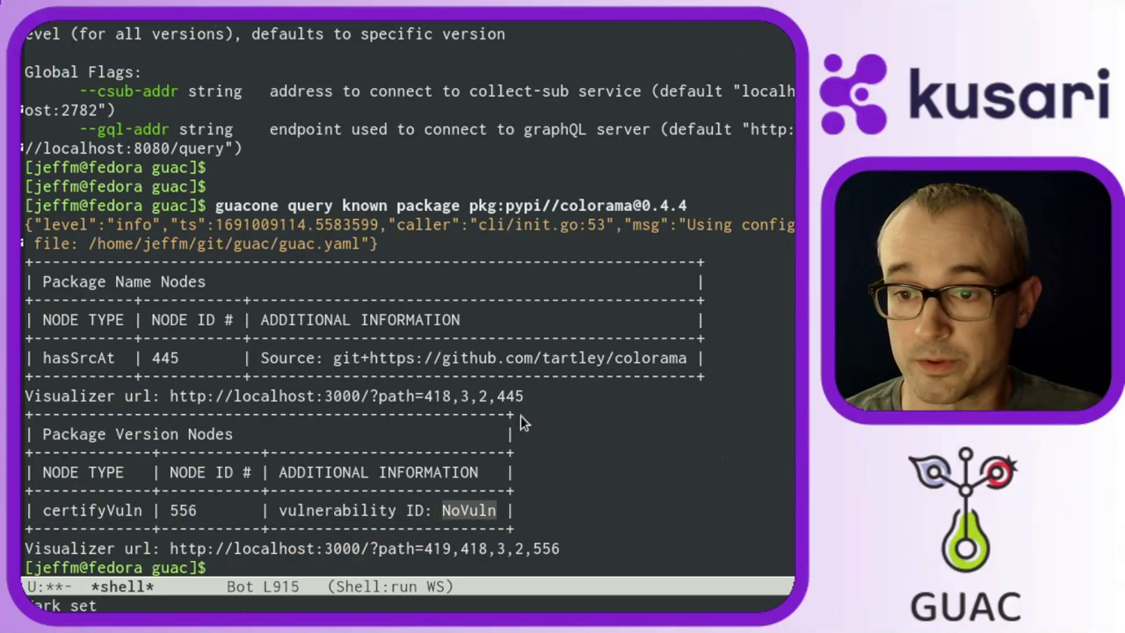
key(alt+w)
key(alt+shift+period)
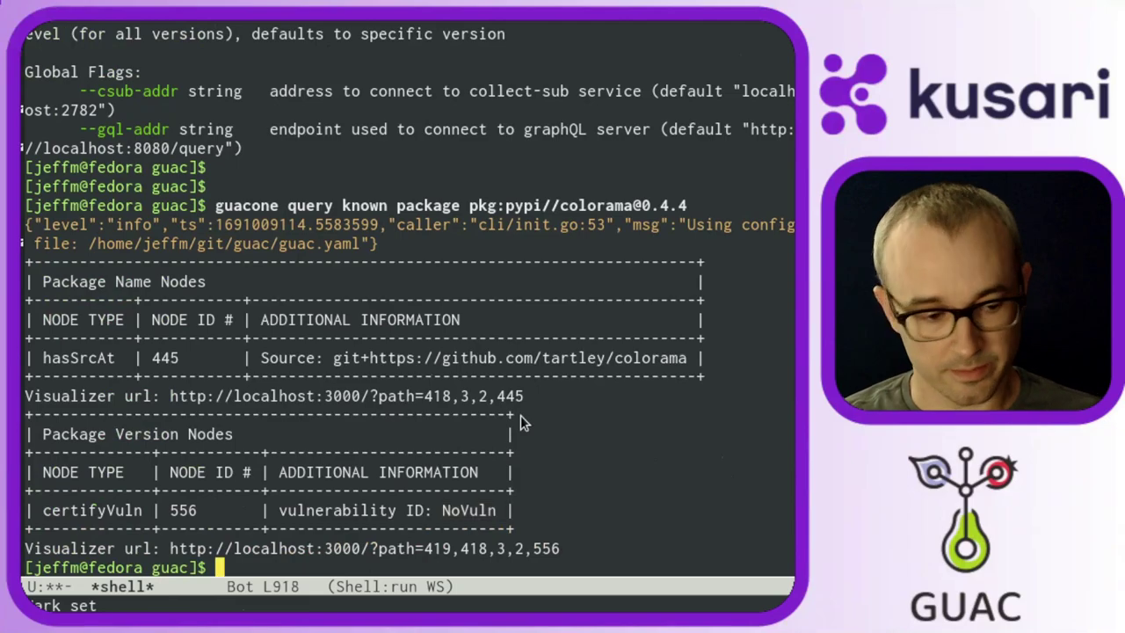
Recall the colorama query at a new prompt and remove the words "query known" from it.
key(Return)
key(alt+p)
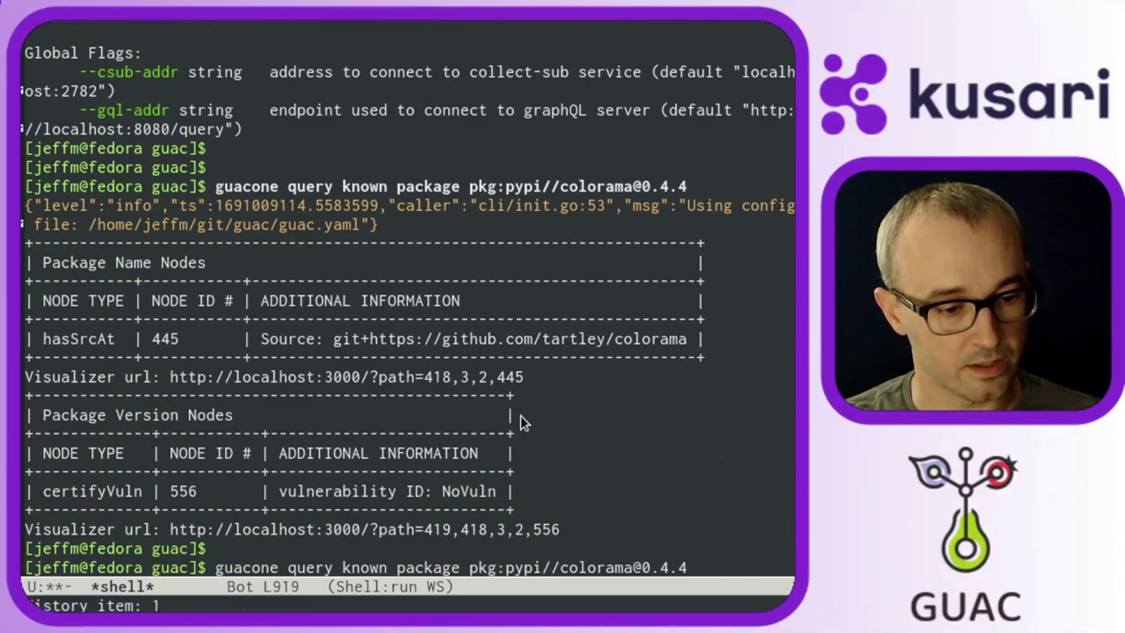
key(alt+b)
key(alt+b)
key(alt+b)
key(alt+b)
key(alt+b)
key(alt+b)
key(alt+b)
key(alt+BackSpace)
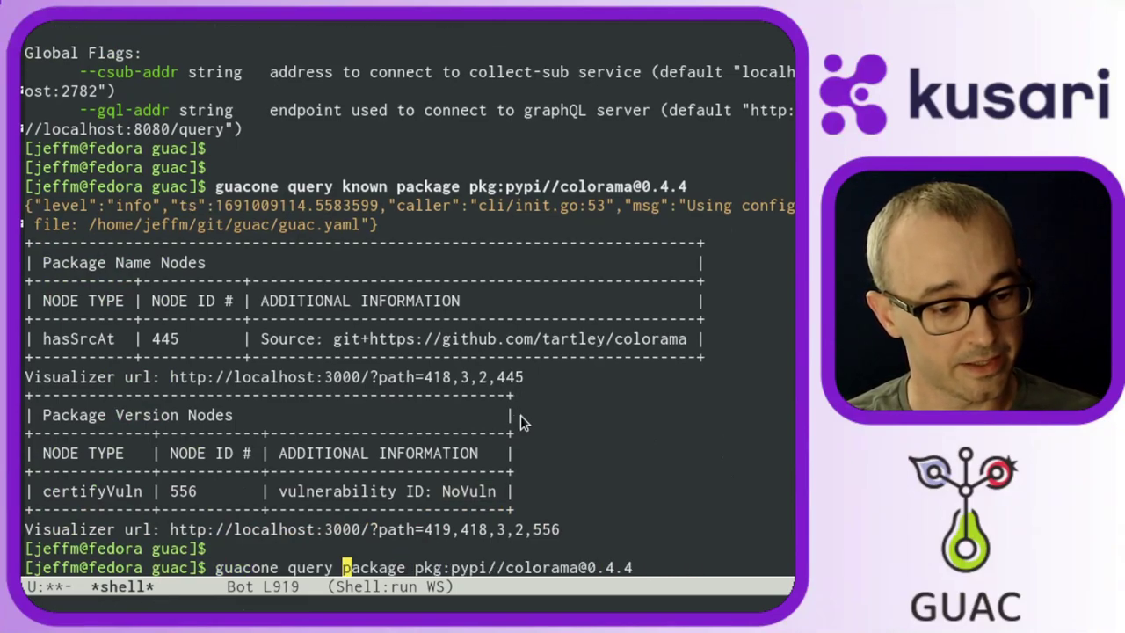
key(alt+BackSpace)
text(vu)
key(BackSpace)
key(BackSpace)
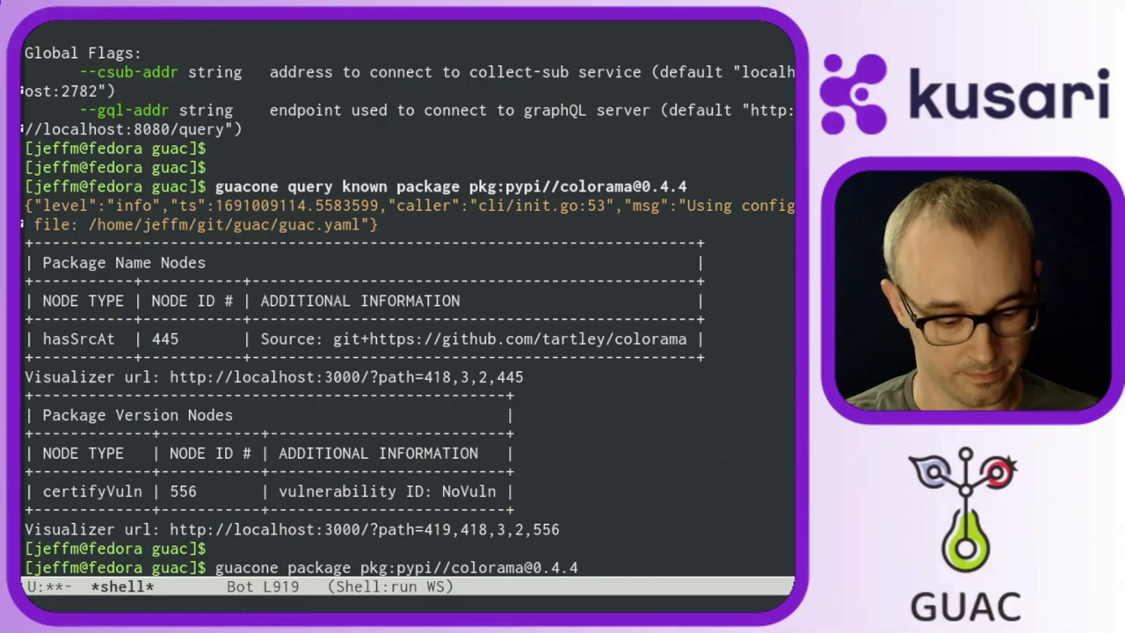
text(certify)
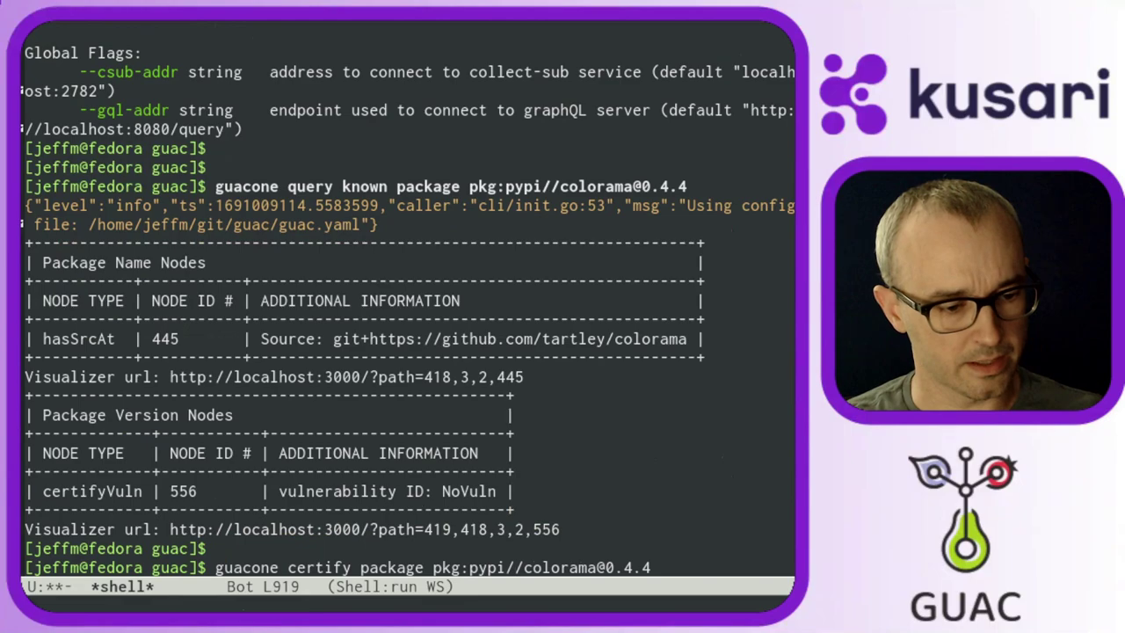
text( -h)
key(Return)
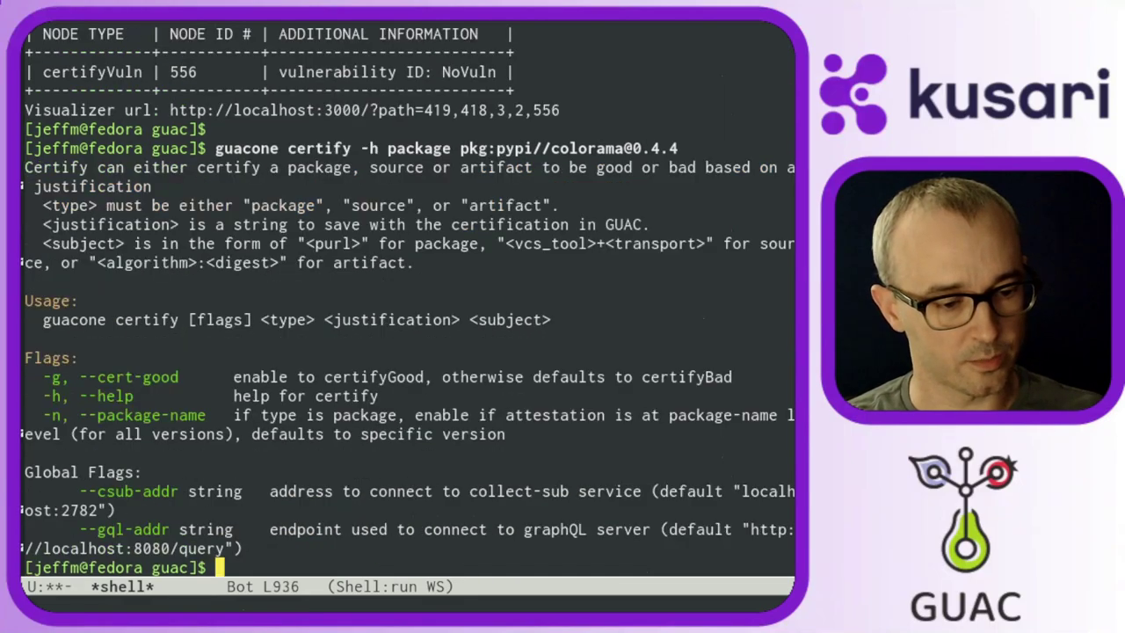
Recall the guacone certify command for the colorama package at the prompt and remove its -h flag.
key(alt+p)
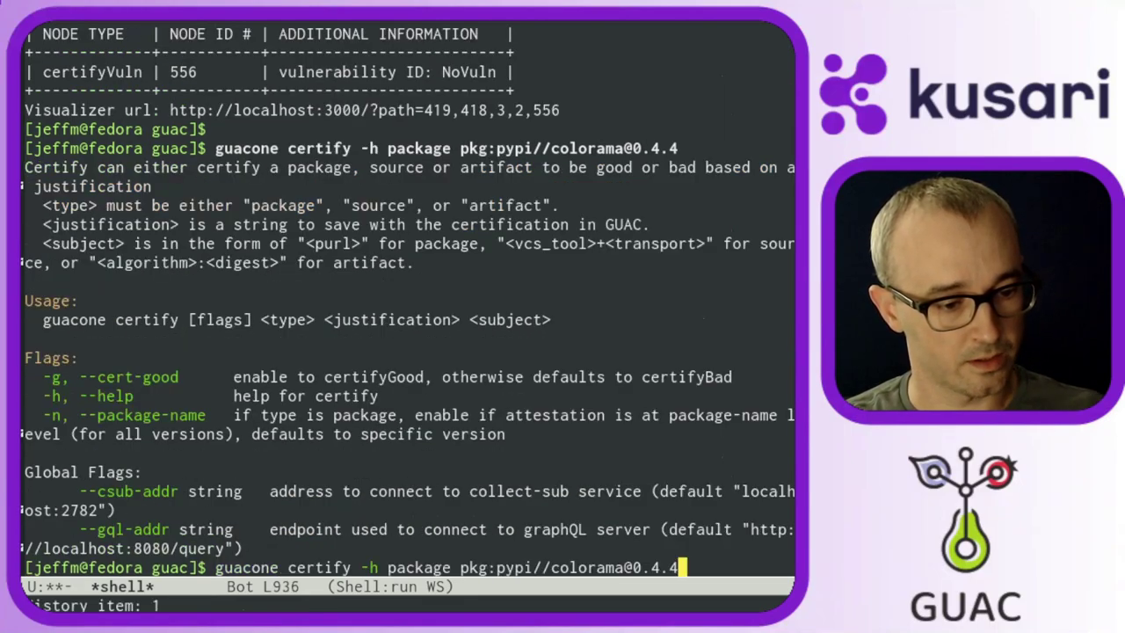
key(alt+b)
key(alt+b)
key(alt+b)
key(alt+b)
key(alt+b)
key(alt+b)
key(alt+b)
key(alt+b)
key(alt+b)
key(alt+b)
key(alt+f)
key(alt+f)
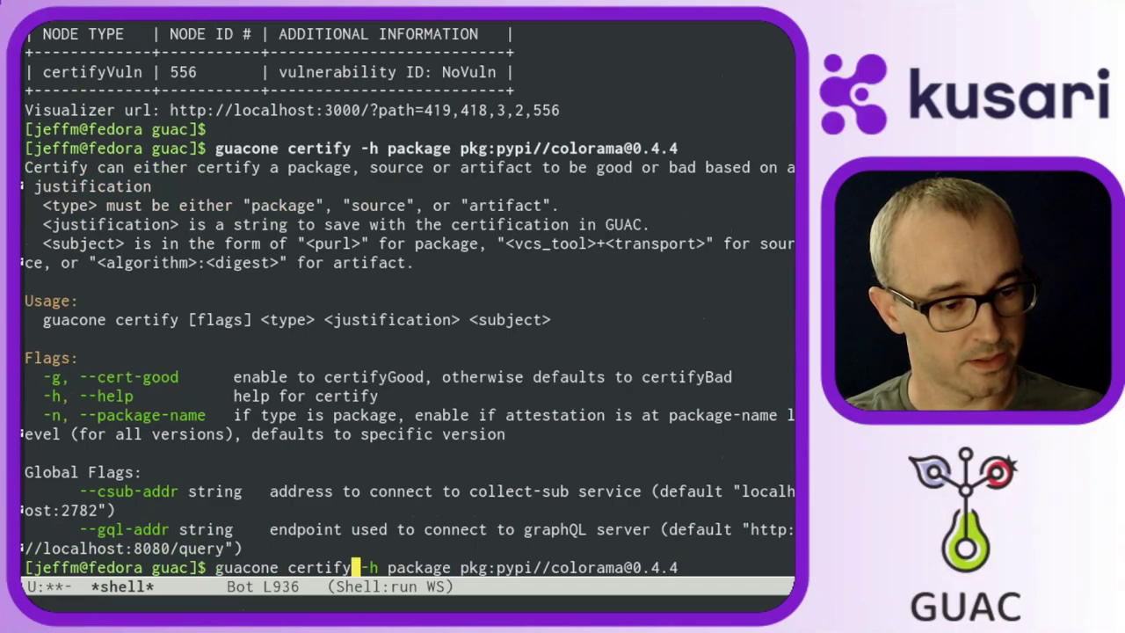
key(alt+f)
key(BackSpace)
key(BackSpace)
key(BackSpace)
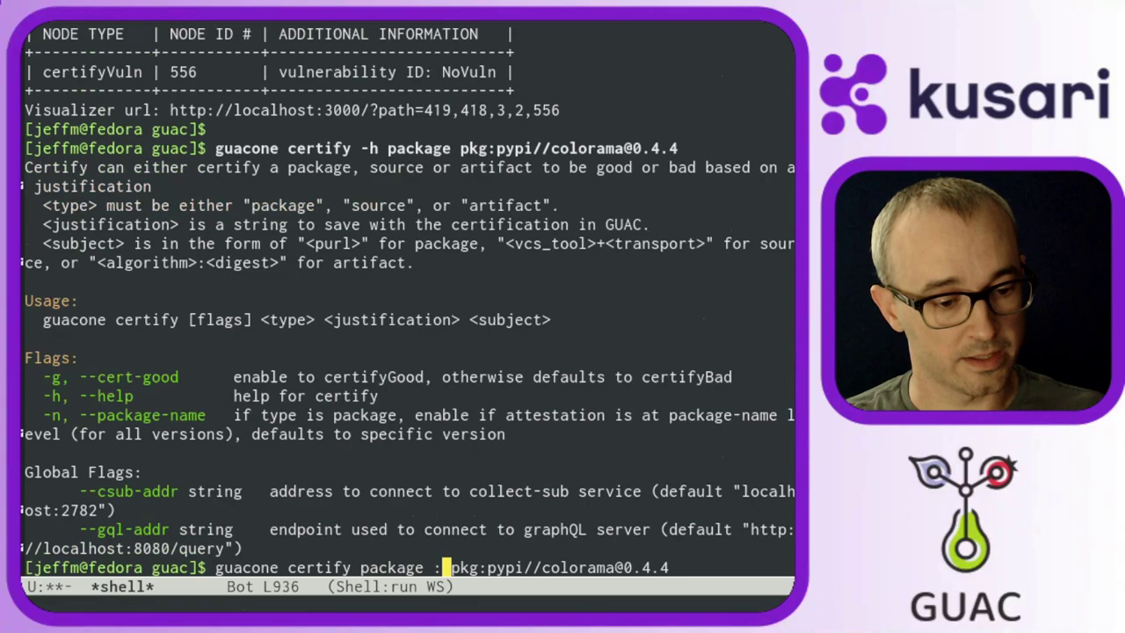
text(" )
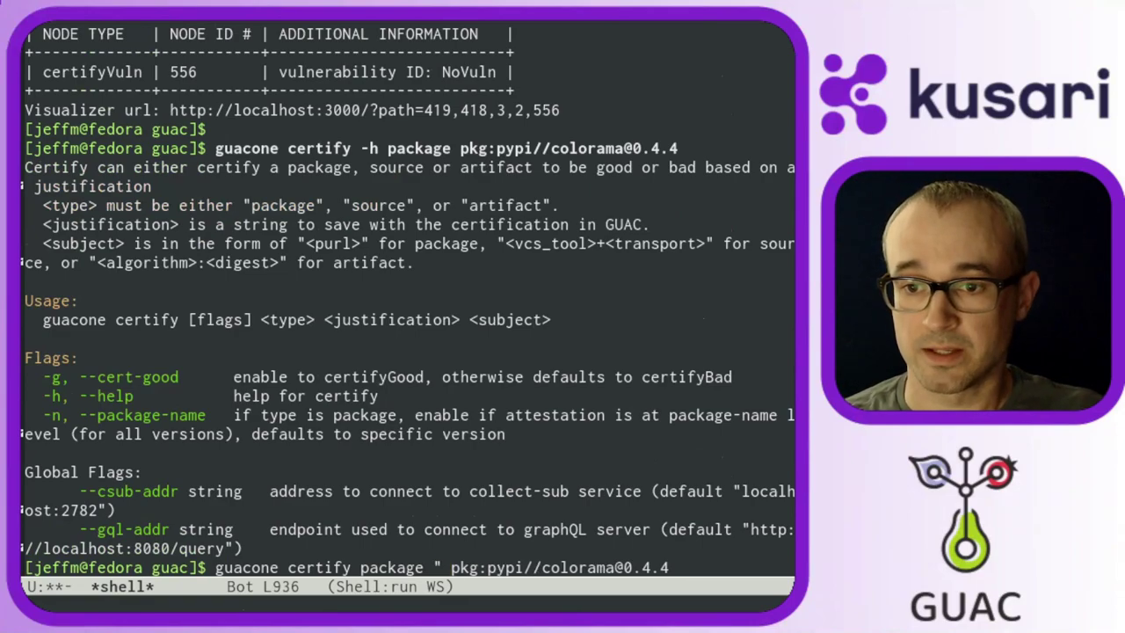
text(Zero Day")
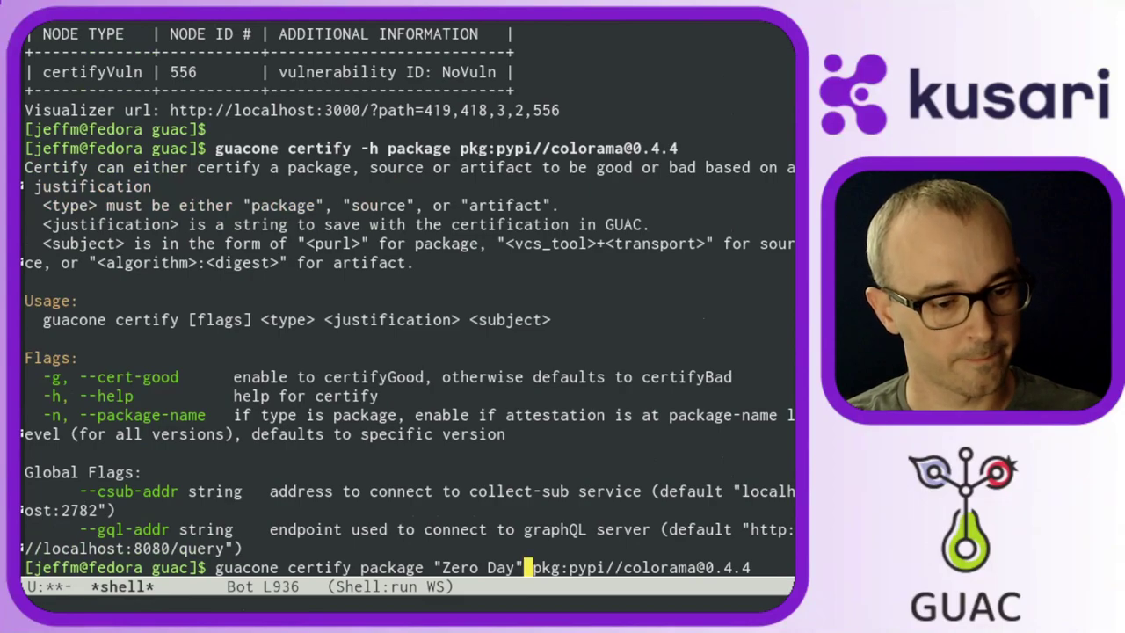
key(Return)
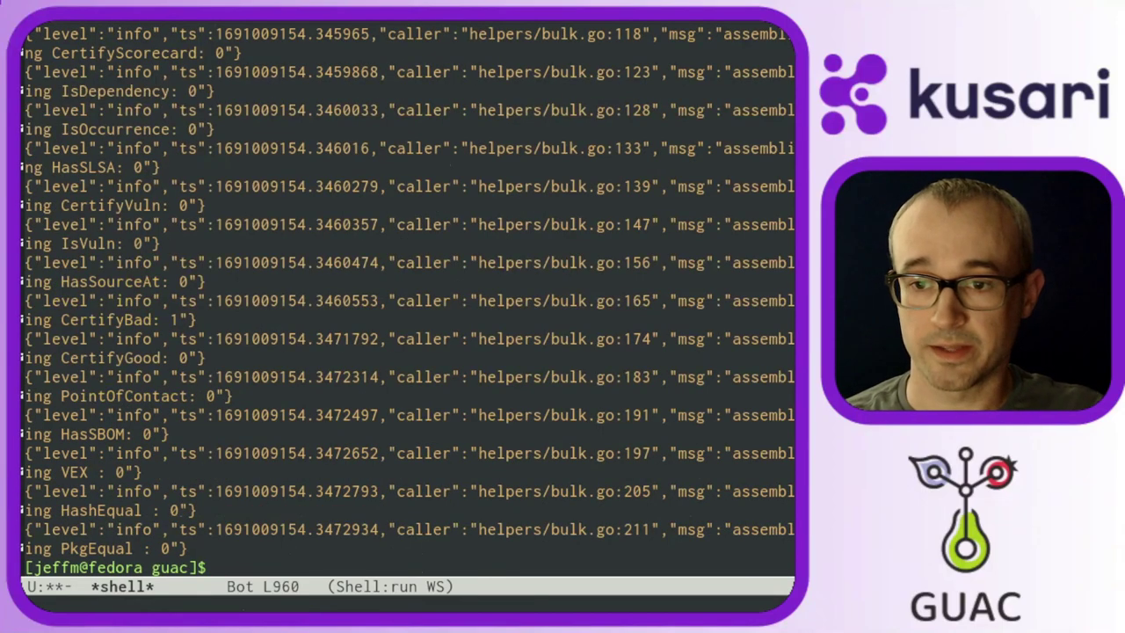
key(Return)
key(Return)
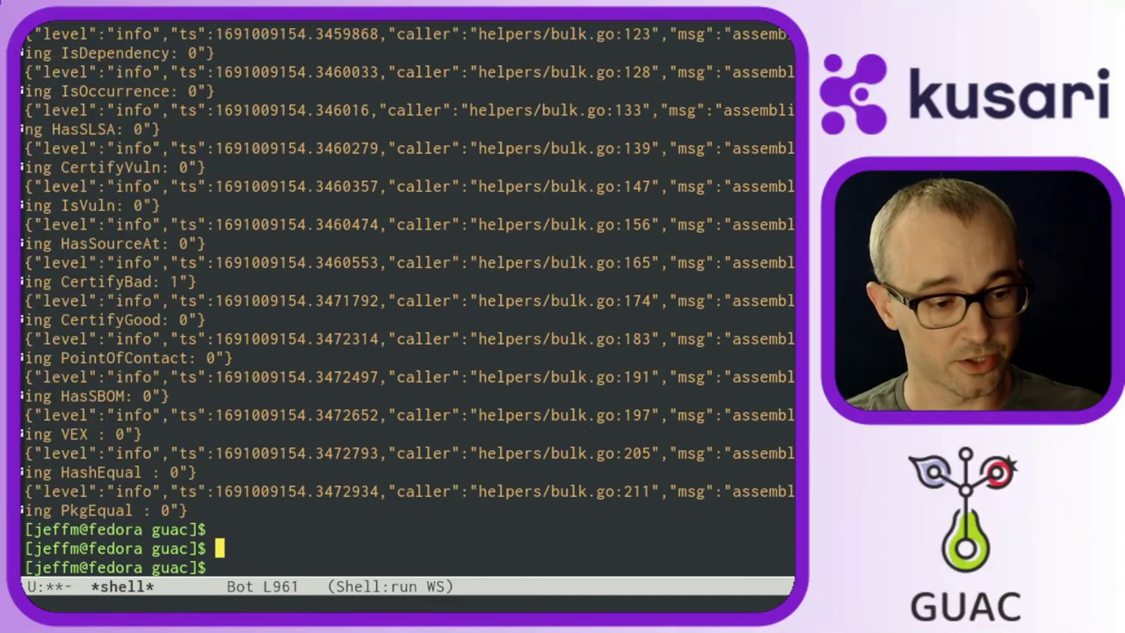
key(alt+p)
key(alt+p)
key(alt+p)
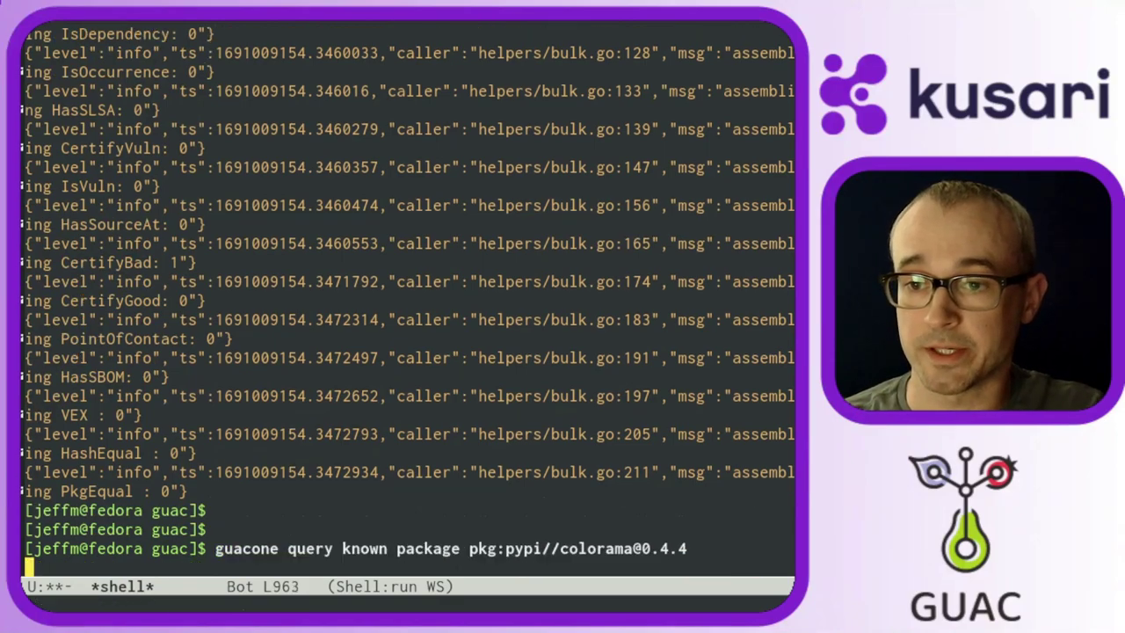
key(Return)
Highlight the badLink row with the Zero Day justification in colorama's Package Version Nodes table.
key(Up)
key(Up)
key(ctrl+a)
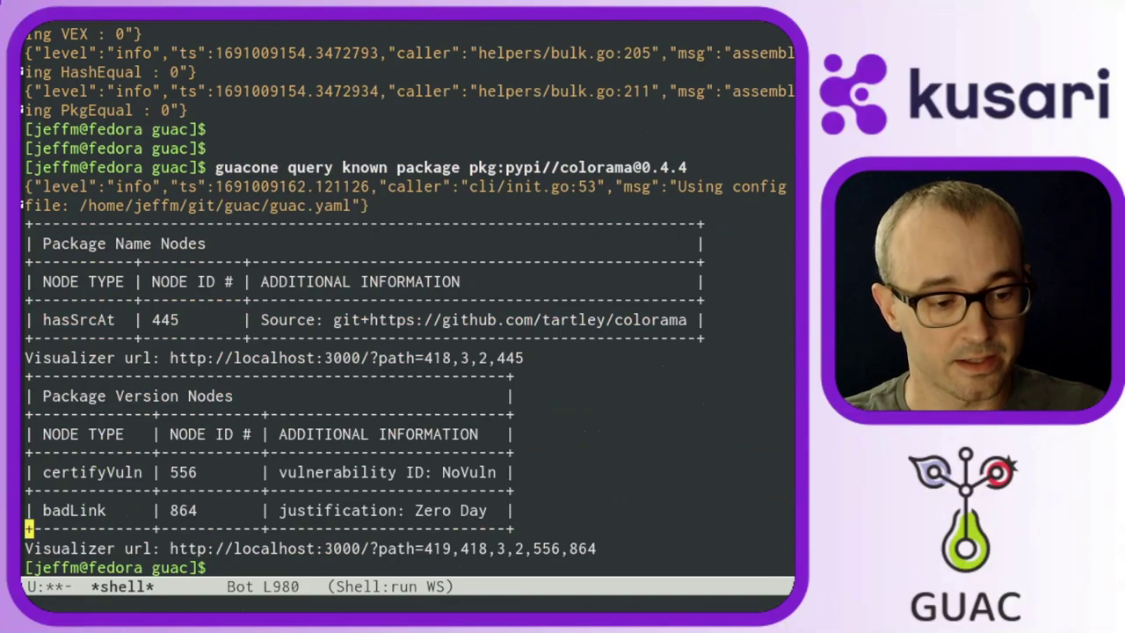
key(Up)
key(ctrl+space)
key(Down)
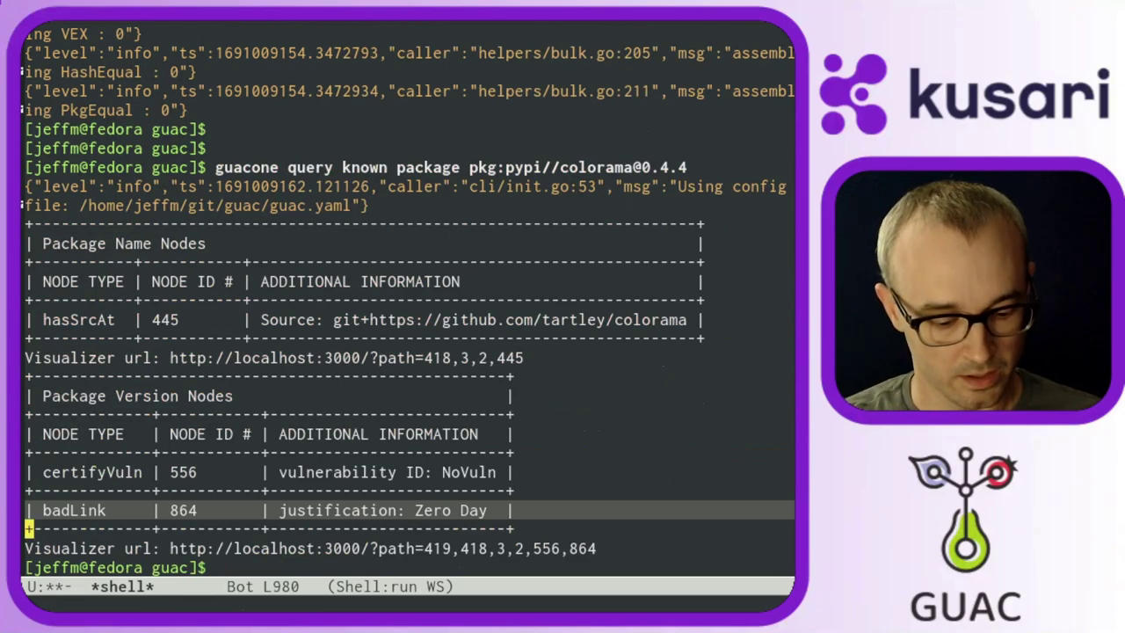
key(Down)
key(ctrl+e)
key(ctrl+space)
key(alt+b)
key(alt+b)
key(alt+b)
key(alt+b)
key(alt+b)
key(alt+b)
key(alt+b)
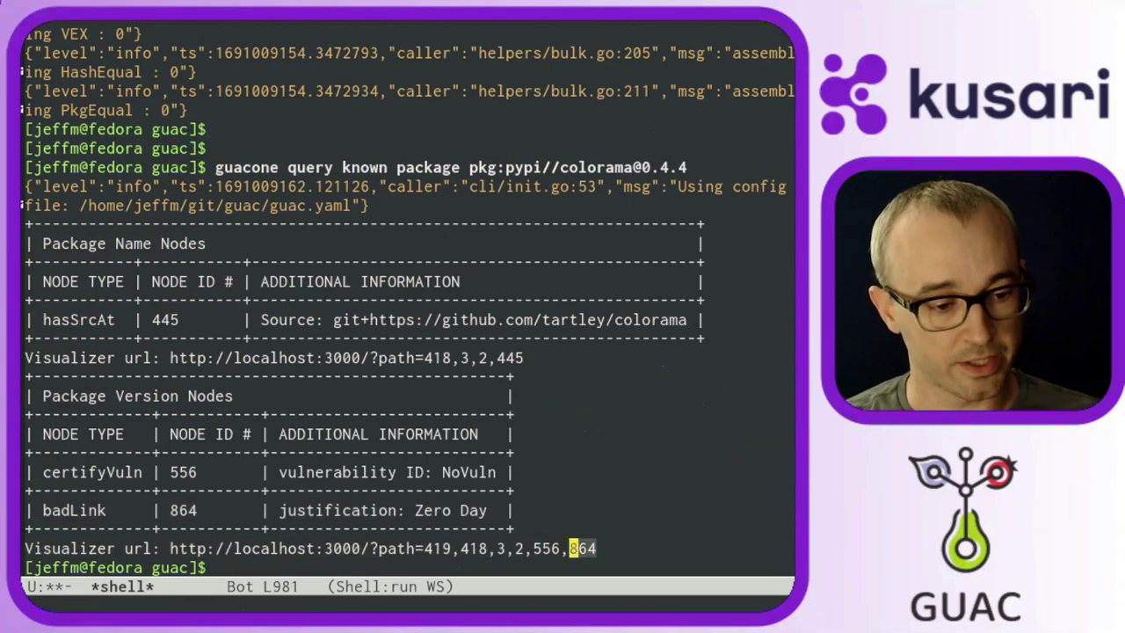
key(alt+b)
key(alt+b)
key(alt+b)
key(alt+w)
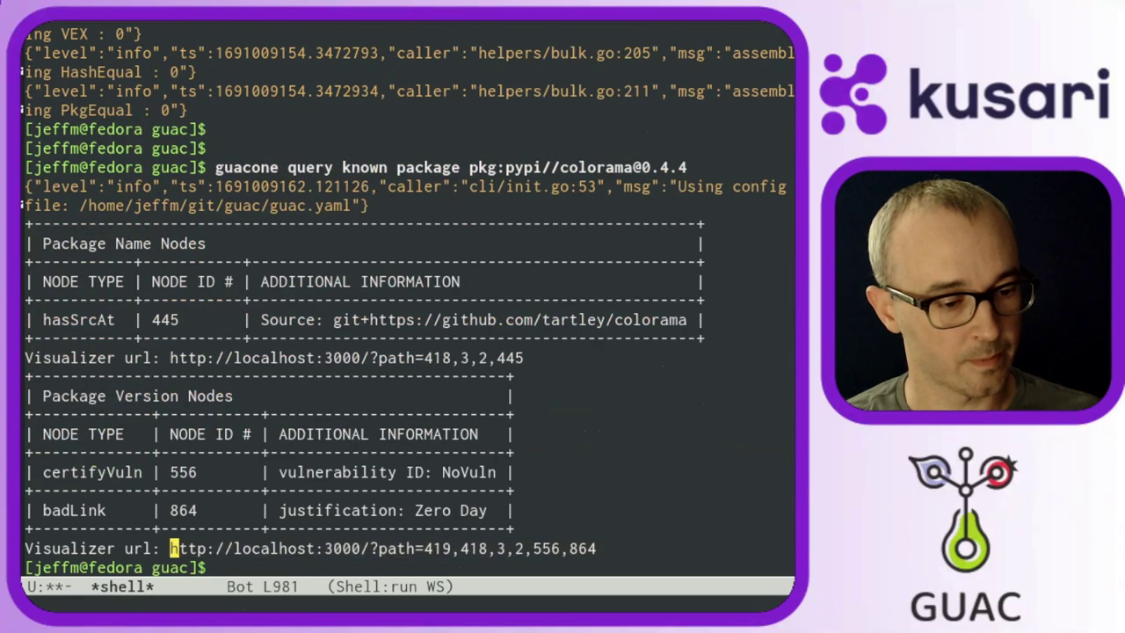
key(alt+Tab)
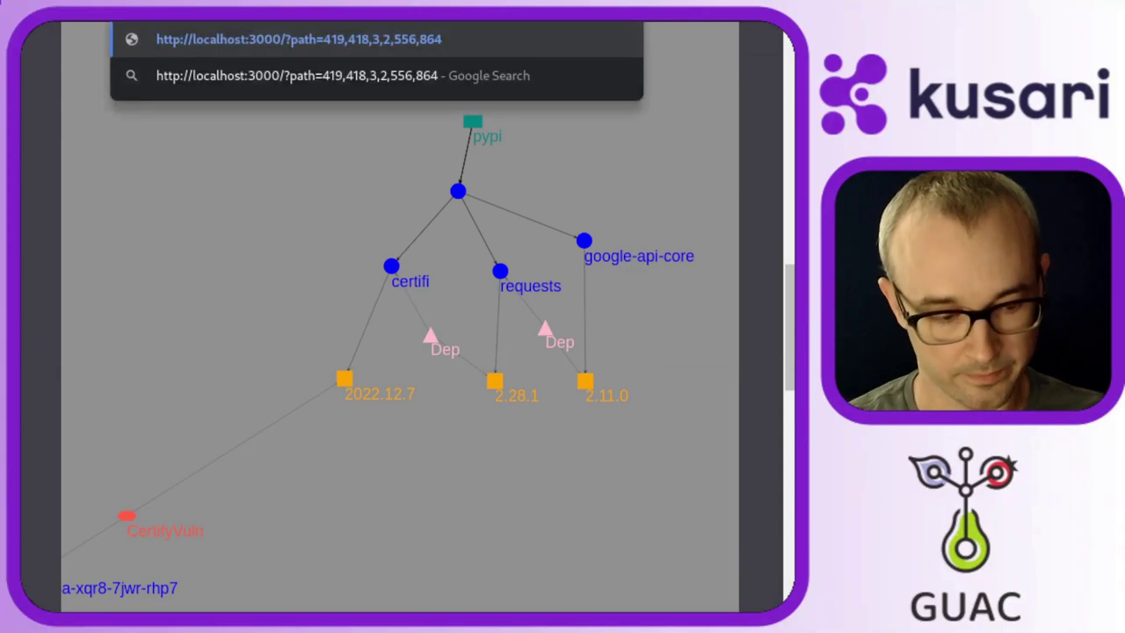
key(Return)
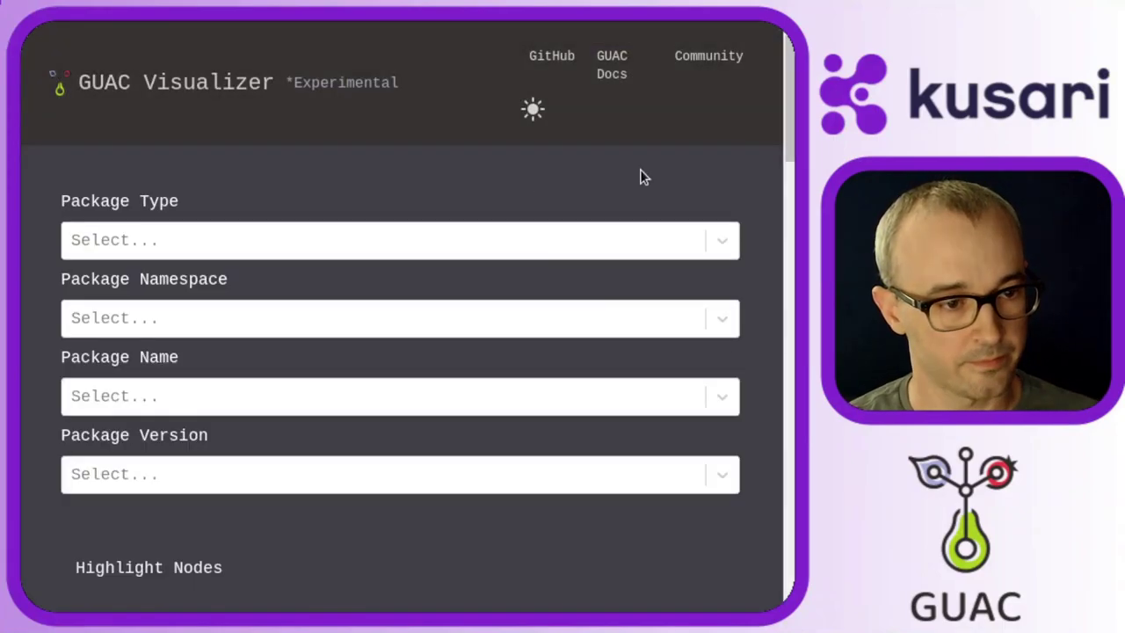
Rearrange the colorama graph with the pypi node above the tree, awscli's 1.27.101 node at its lower left and colorama's 0.4.4 node to its right.
scroll(747, 189, down, 10)
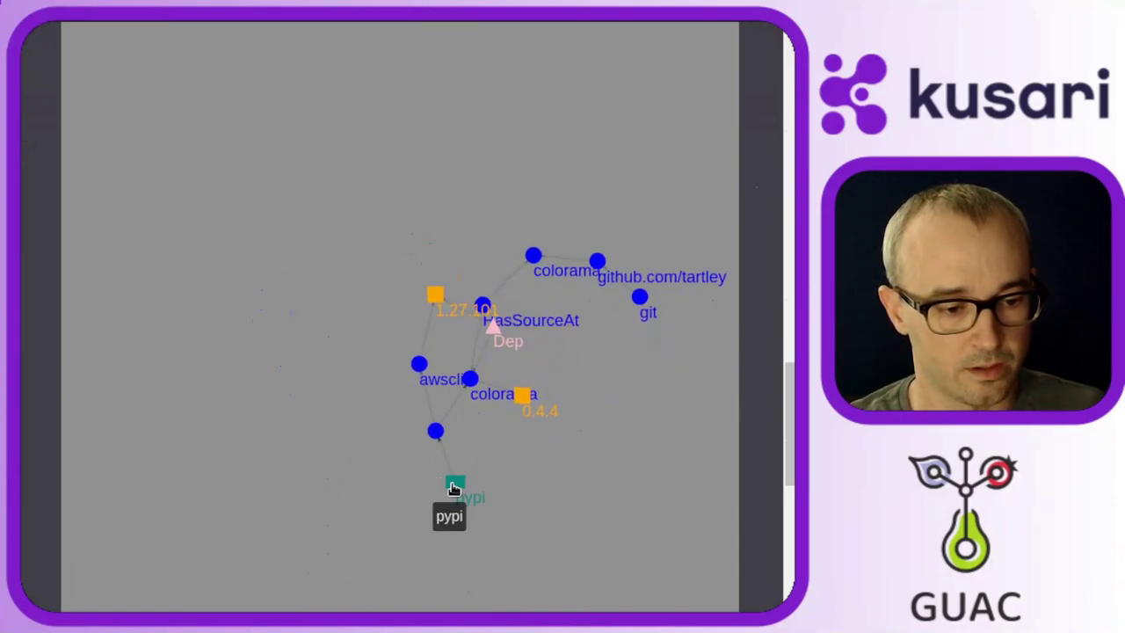
drag(453, 485, 457, 137)
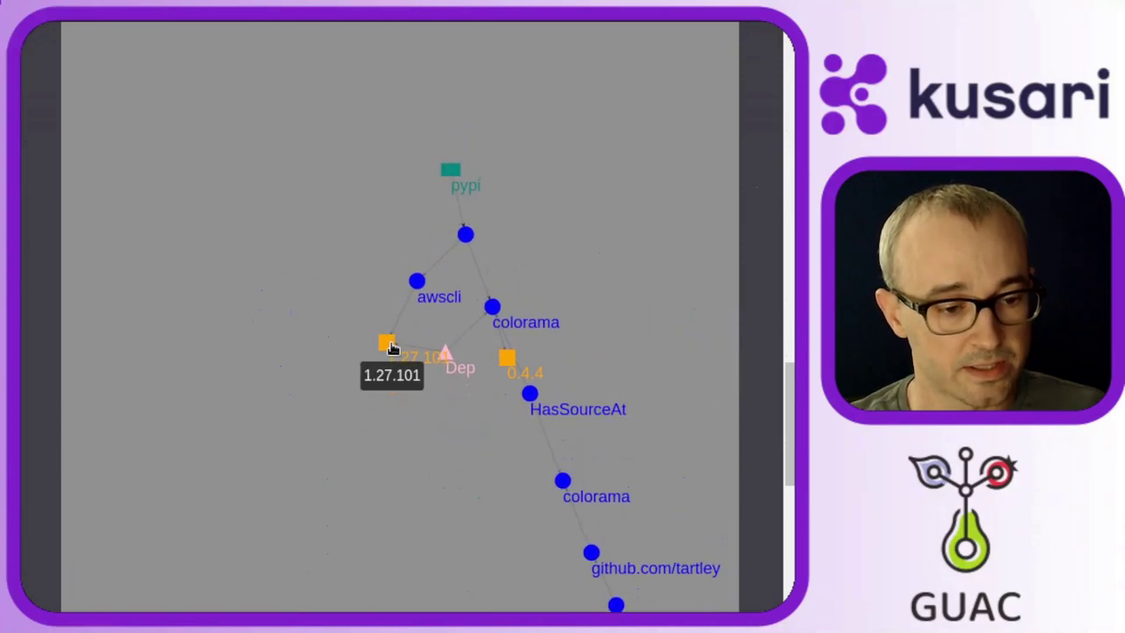
drag(391, 344, 362, 410)
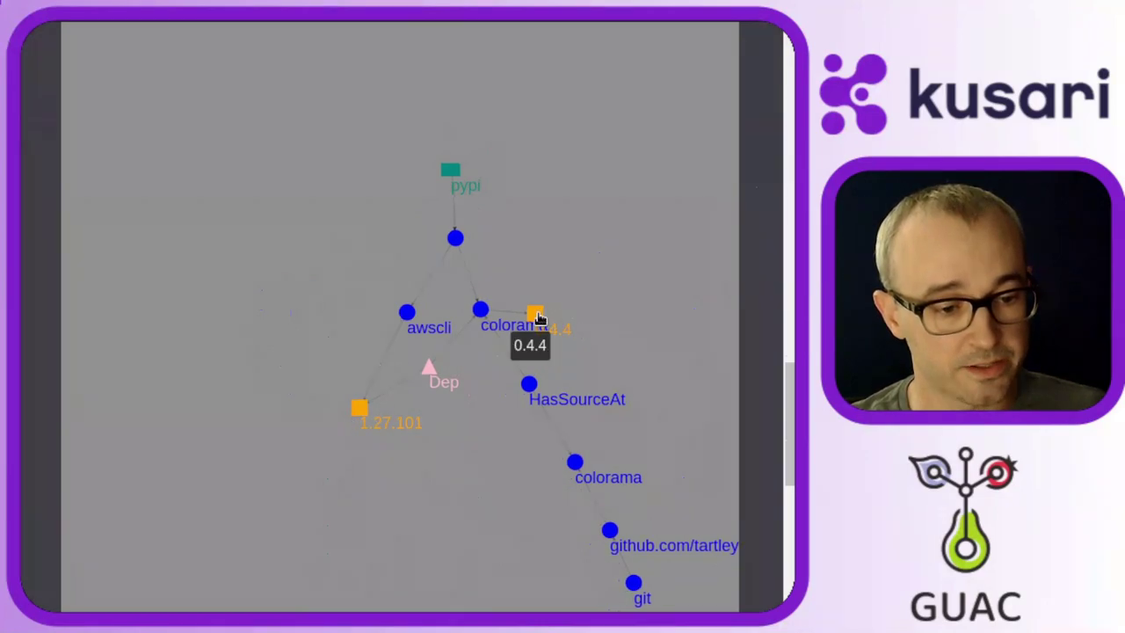
drag(545, 318, 593, 338)
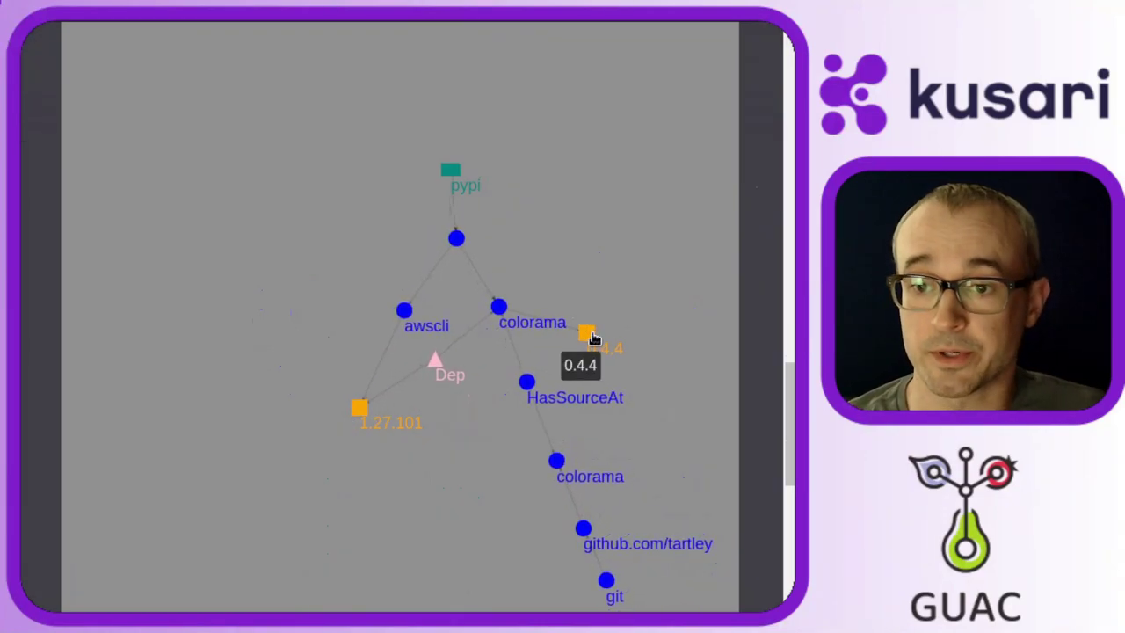